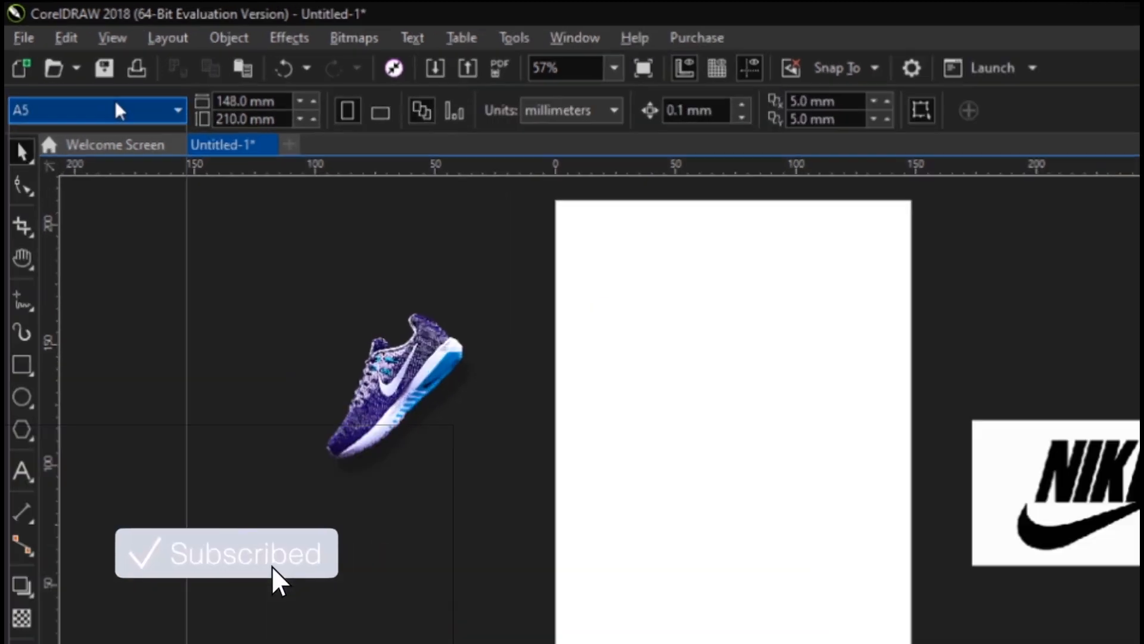
- Set the page size to A5 and the drawing units to inches
{"action": "left_click", "coordinate": [115, 104]}
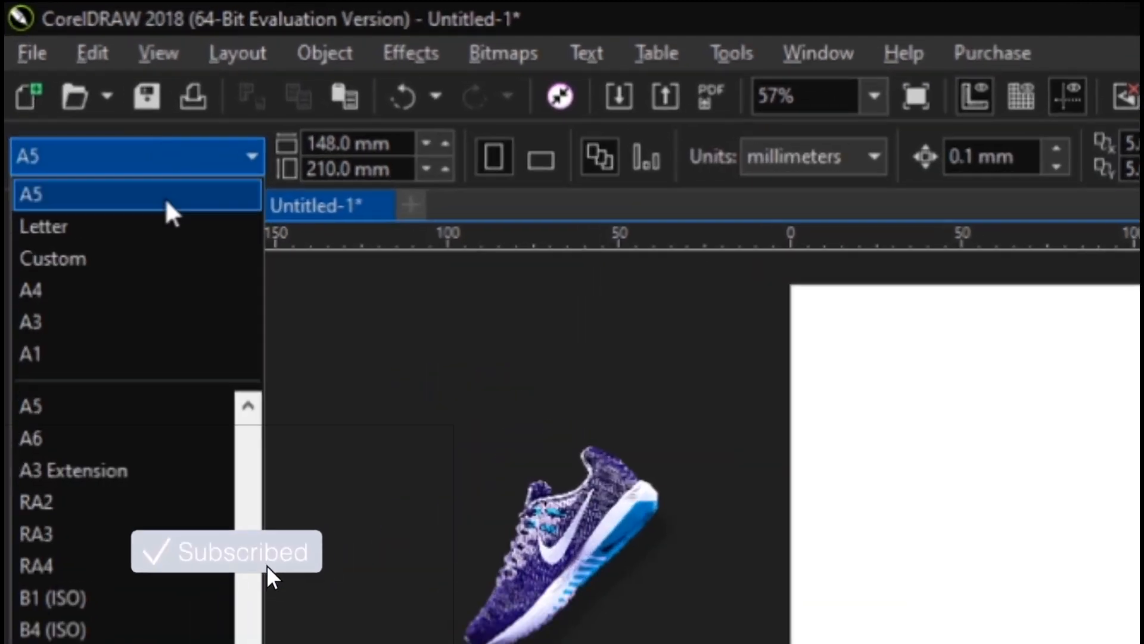
{"action": "left_click", "coordinate": [116, 137]}
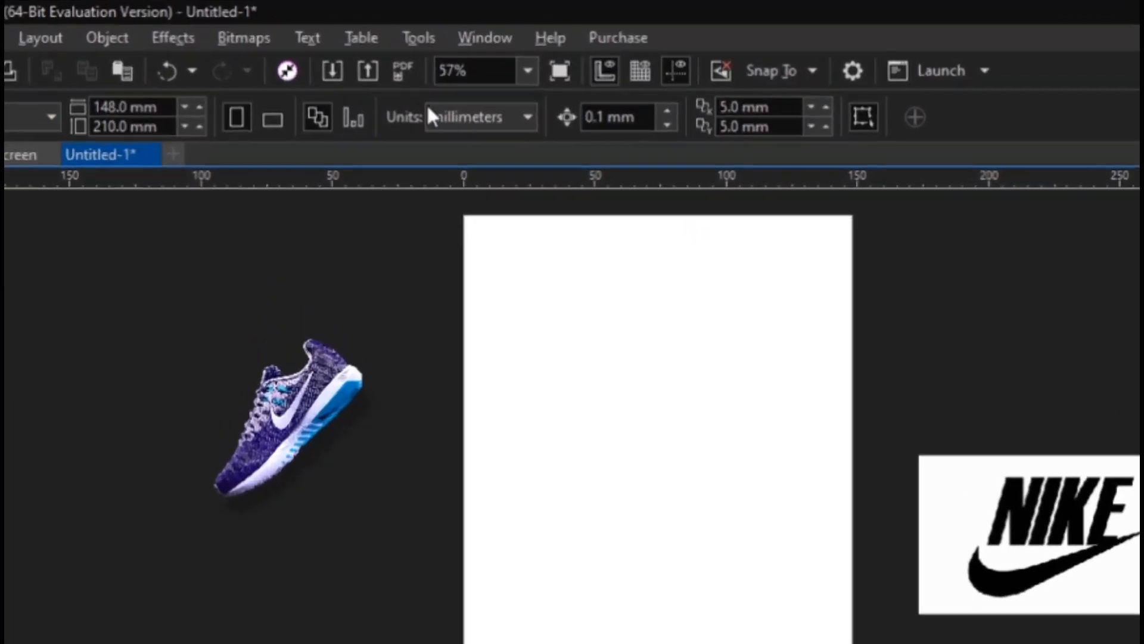
{"action": "left_click", "coordinate": [431, 115]}
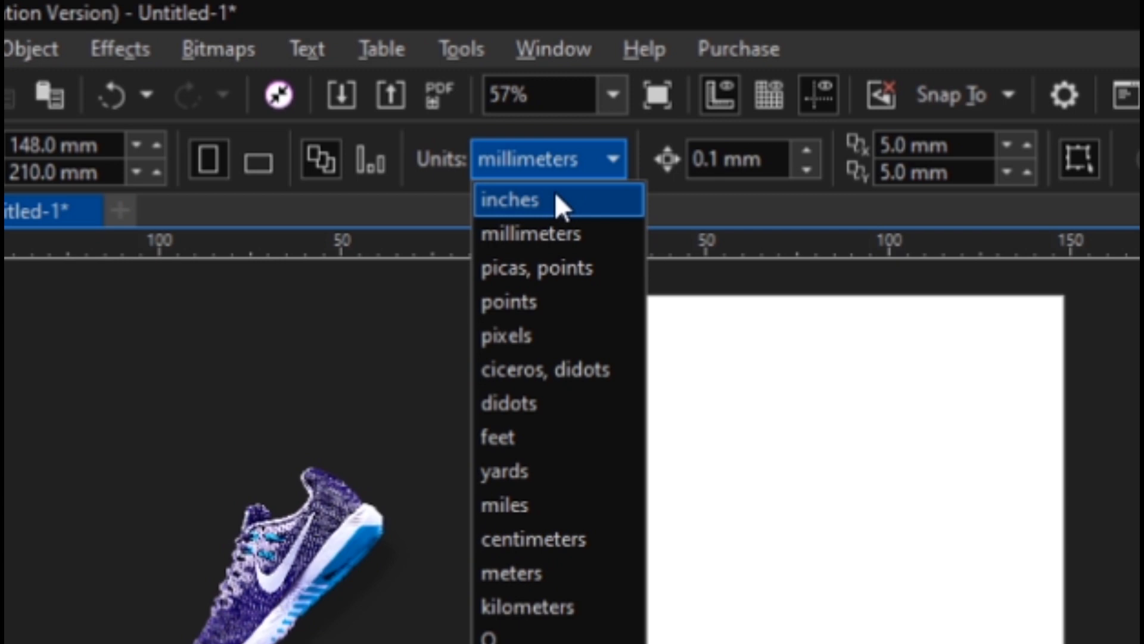
{"action": "left_click", "coordinate": [556, 197]}
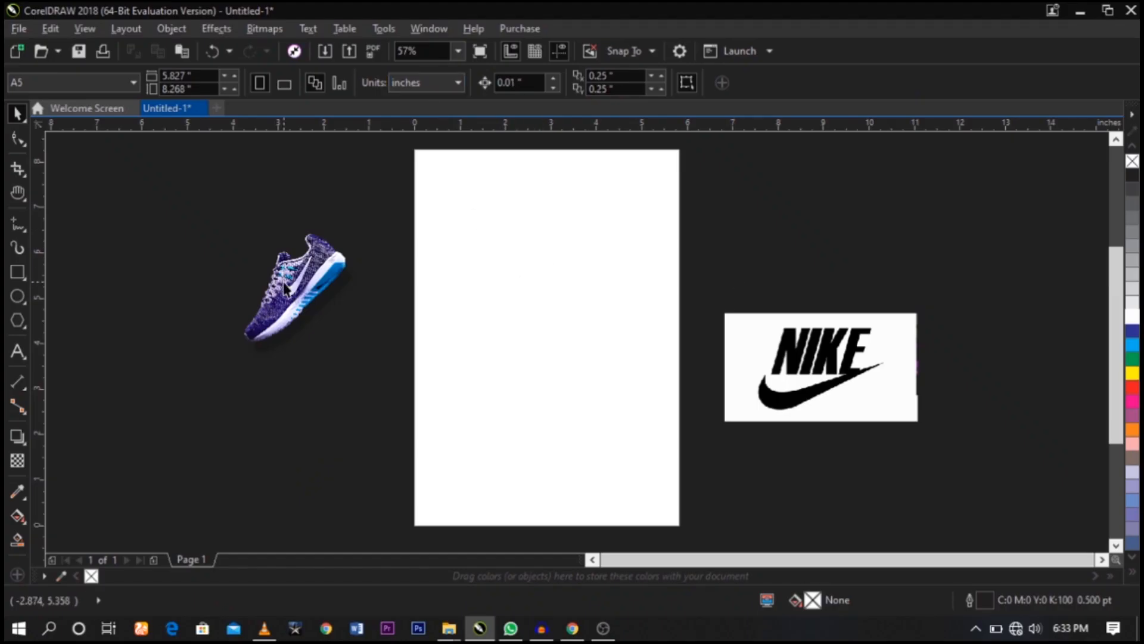
- Try out the shoe image and the Nike logo on the page, leaving the shoe beside the page
{"action": "left_click_drag", "start_coordinate": [284, 289], "coordinate": [518, 354]}
{"action": "scroll", "coordinate": [549, 345], "scroll_direction": "up", "scroll_amount": 10}
{"action": "scroll", "coordinate": [549, 345], "scroll_direction": "down", "scroll_amount": 10}
{"action": "left_click_drag", "start_coordinate": [531, 283], "coordinate": [707, 243]}
{"action": "left_click_drag", "start_coordinate": [759, 328], "coordinate": [914, 355]}
{"action": "left_click_drag", "start_coordinate": [704, 318], "coordinate": [475, 306]}
{"action": "left_click_drag", "start_coordinate": [539, 322], "coordinate": [364, 316]}
{"action": "left_click_drag", "start_coordinate": [951, 401], "coordinate": [626, 333]}
{"action": "key", "text": "super"}
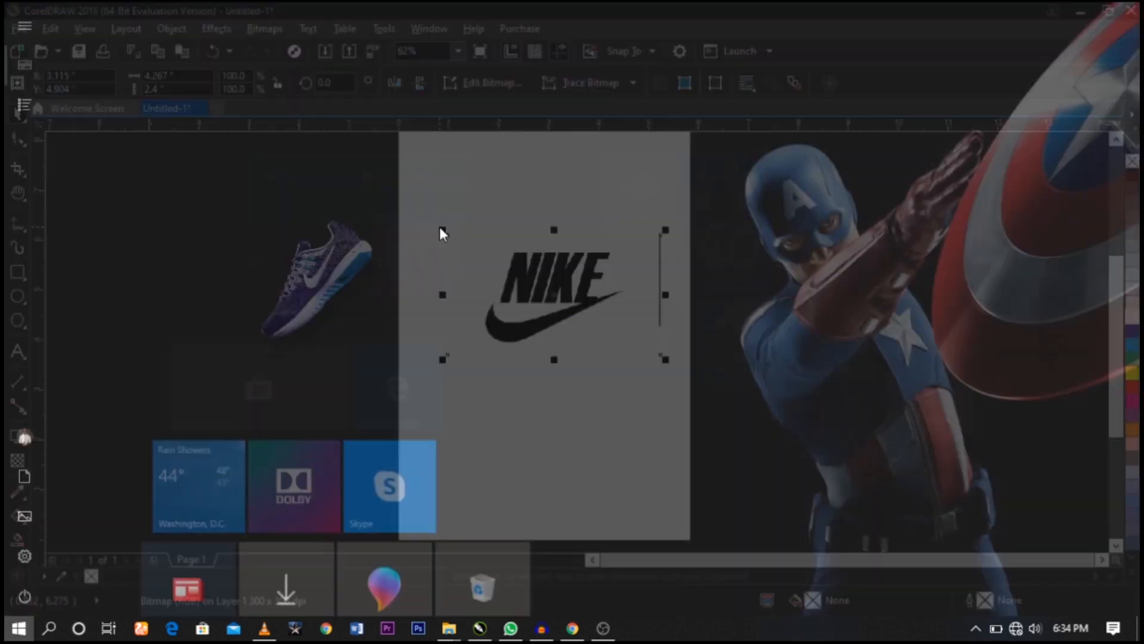
{"action": "key", "text": "super"}
- Move the Nike logo bitmap off the page into the empty area to its right
{"action": "left_click_drag", "start_coordinate": [427, 224], "coordinate": [623, 364]}
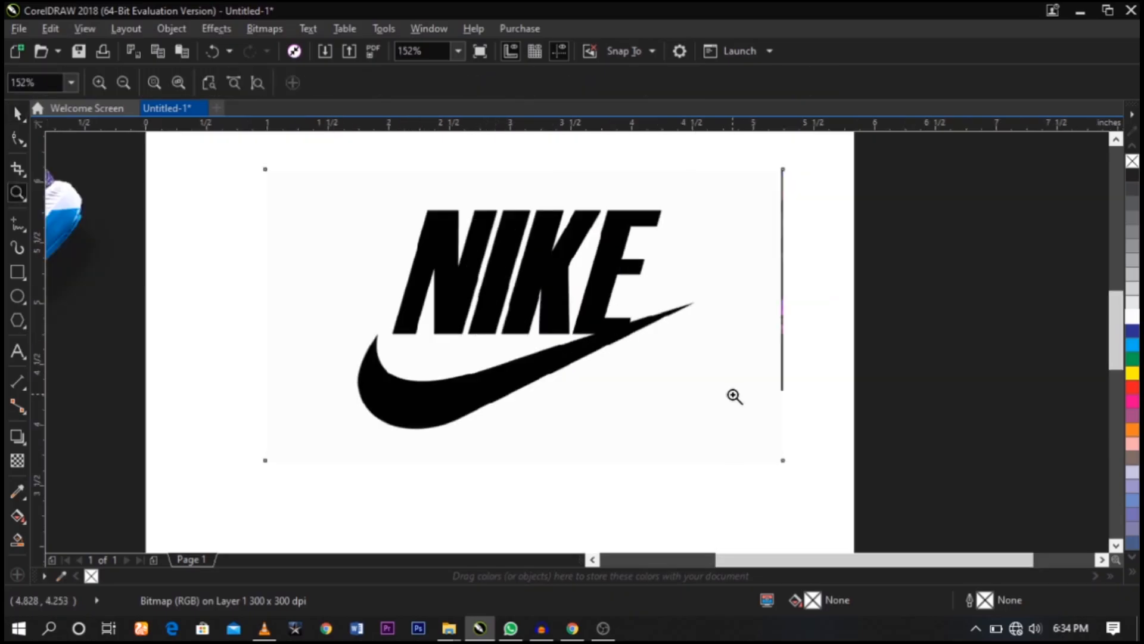
{"action": "key", "text": "space"}
{"action": "scroll", "coordinate": [423, 300], "scroll_direction": "down", "scroll_amount": 2}
{"action": "left_click_drag", "start_coordinate": [424, 300], "coordinate": [743, 319]}
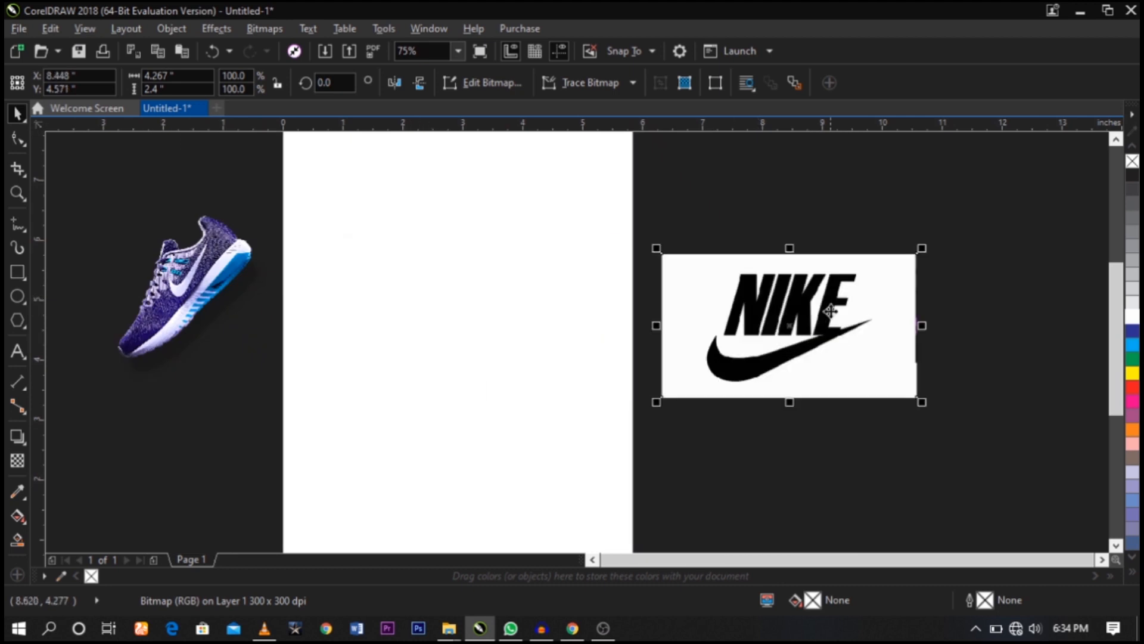
{"action": "left_click_drag", "start_coordinate": [837, 313], "coordinate": [859, 321]}
{"action": "key", "text": "z"}
{"action": "left_click_drag", "start_coordinate": [644, 243], "coordinate": [963, 406]}
{"action": "key", "text": "space"}
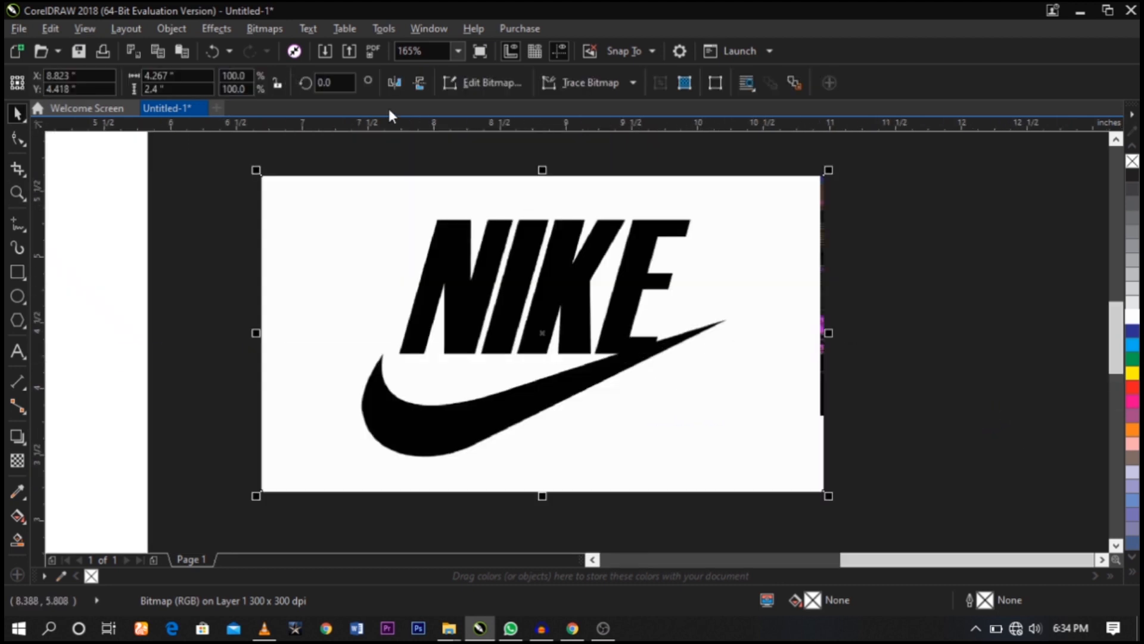
- Set up a Black and White (1-bit) mode conversion of the Nike logo bitmap with the Line Art method
{"action": "left_click", "coordinate": [270, 32]}
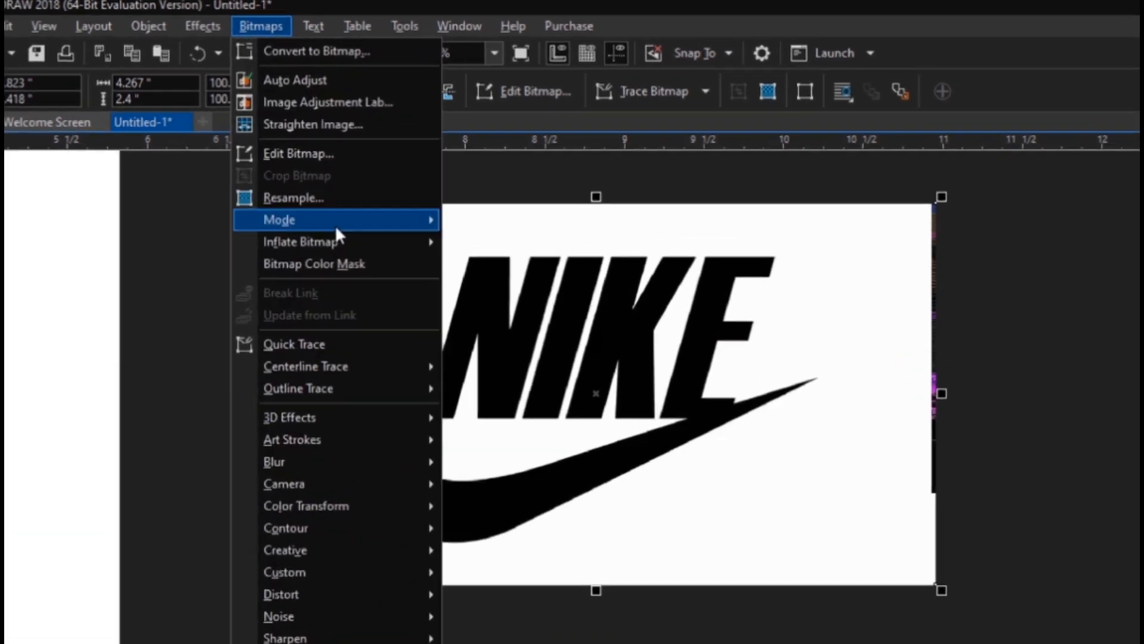
{"action": "mouse_move", "coordinate": [327, 194]}
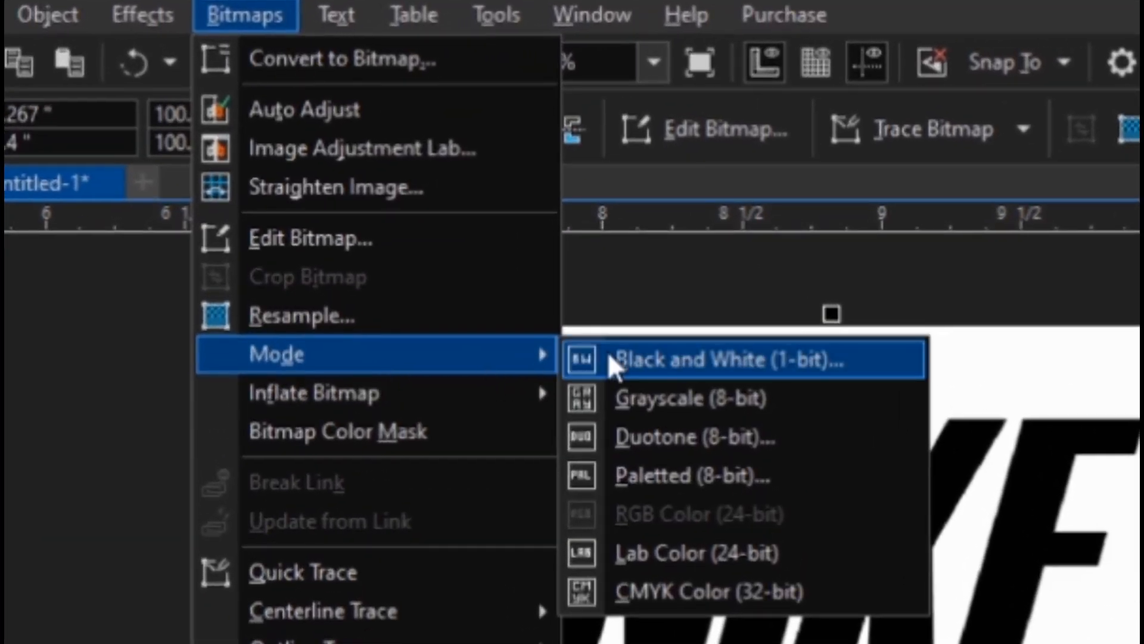
{"action": "left_click", "coordinate": [545, 286]}
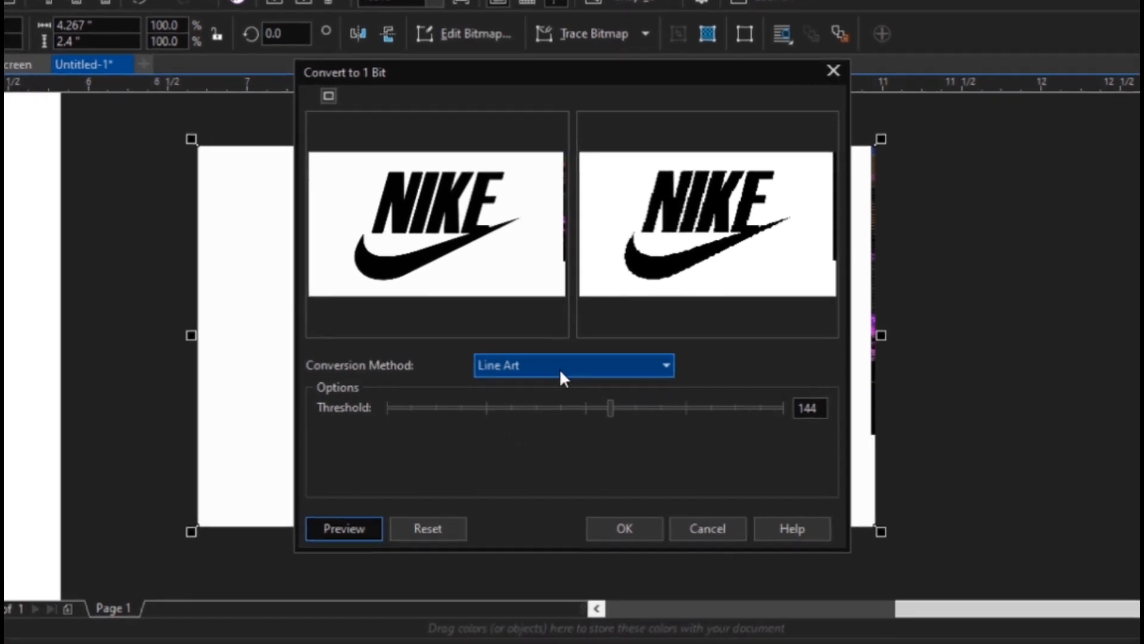
{"action": "left_click", "coordinate": [560, 359]}
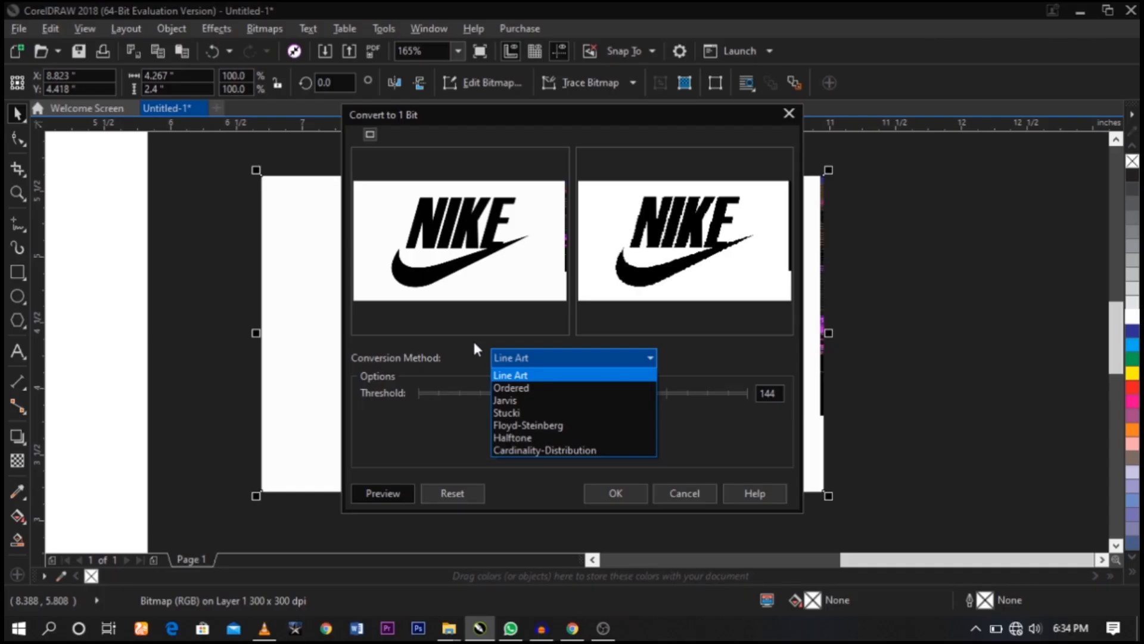
{"action": "left_click", "coordinate": [529, 359]}
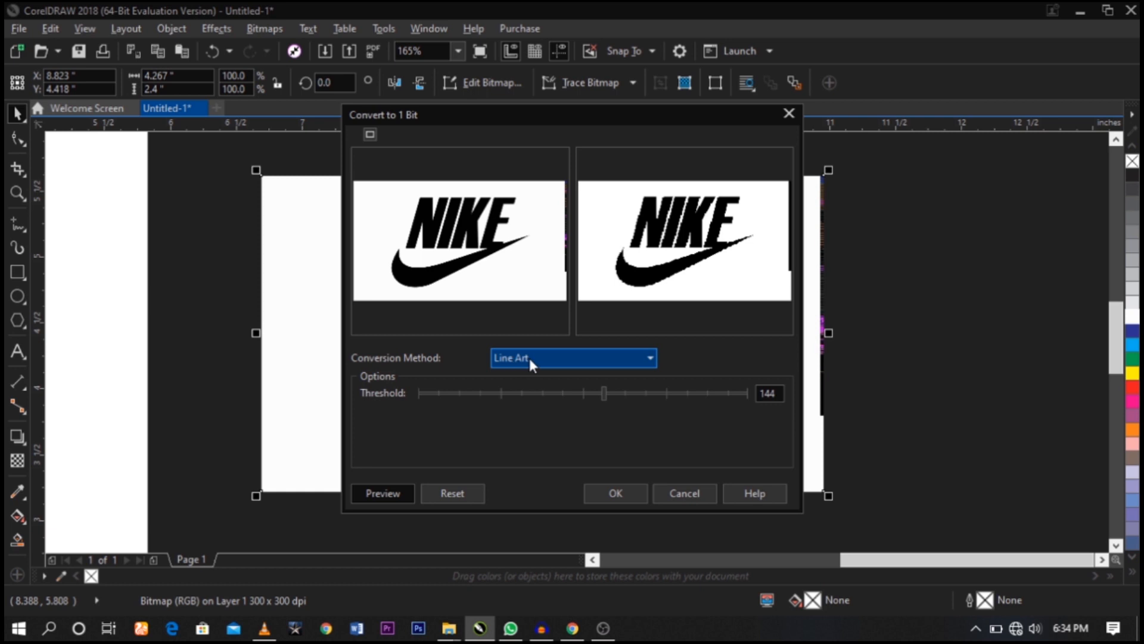
{"action": "left_click", "coordinate": [528, 355]}
{"action": "left_click", "coordinate": [535, 378]}
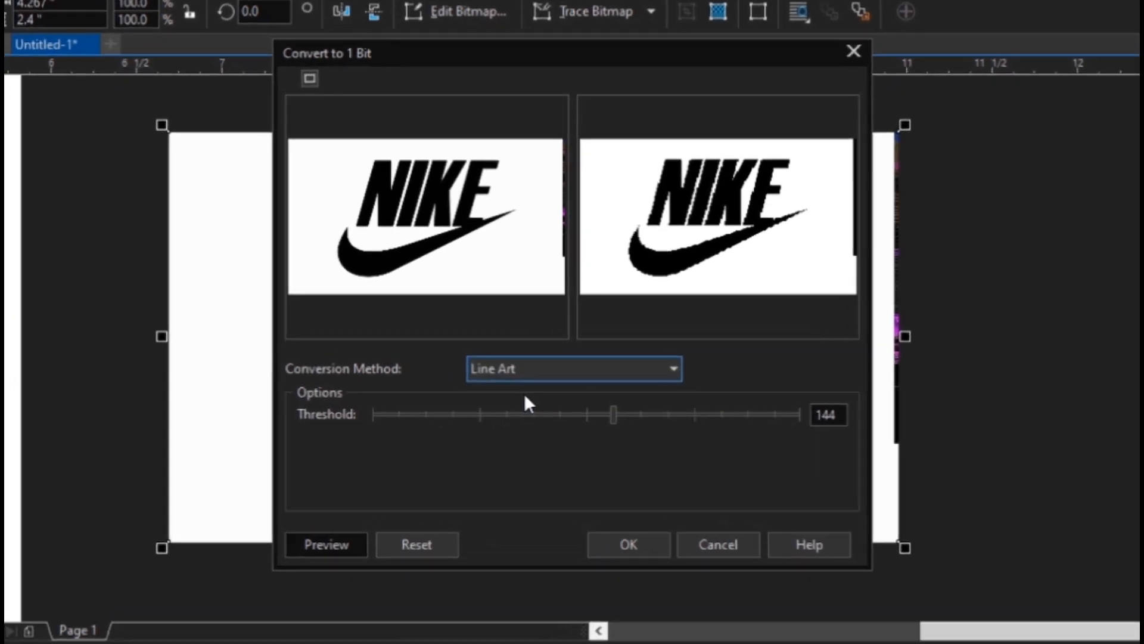
- Preview the Ordered method for comparison and apply the 1-bit conversion with Line Art
{"action": "left_click", "coordinate": [535, 364]}
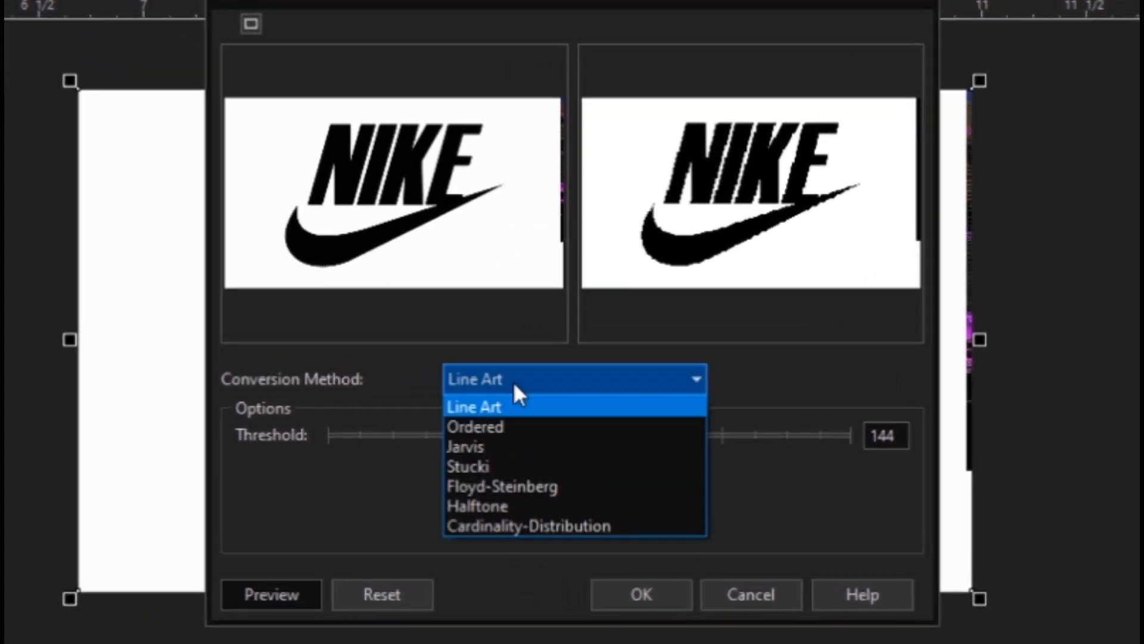
{"action": "left_click", "coordinate": [524, 427]}
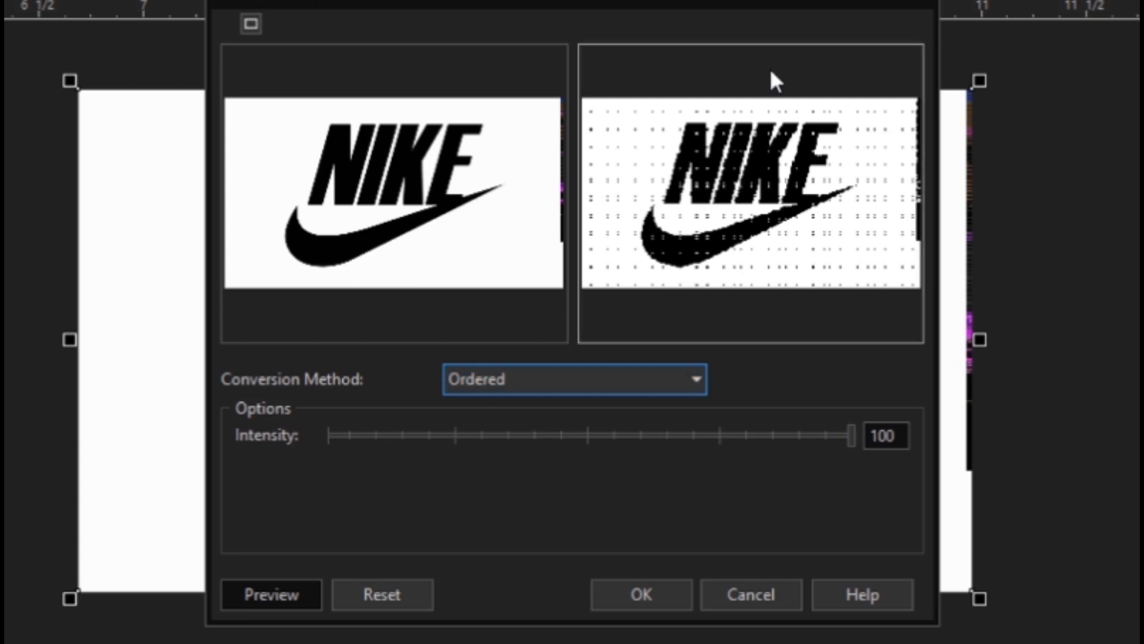
{"action": "left_click", "coordinate": [633, 391]}
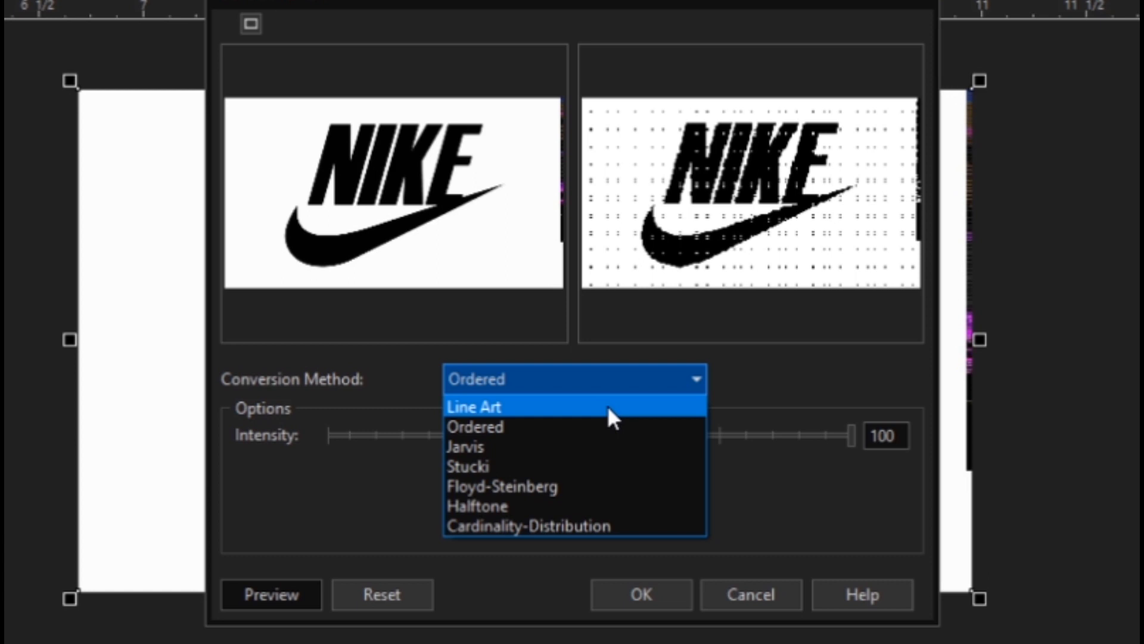
{"action": "left_click", "coordinate": [606, 405]}
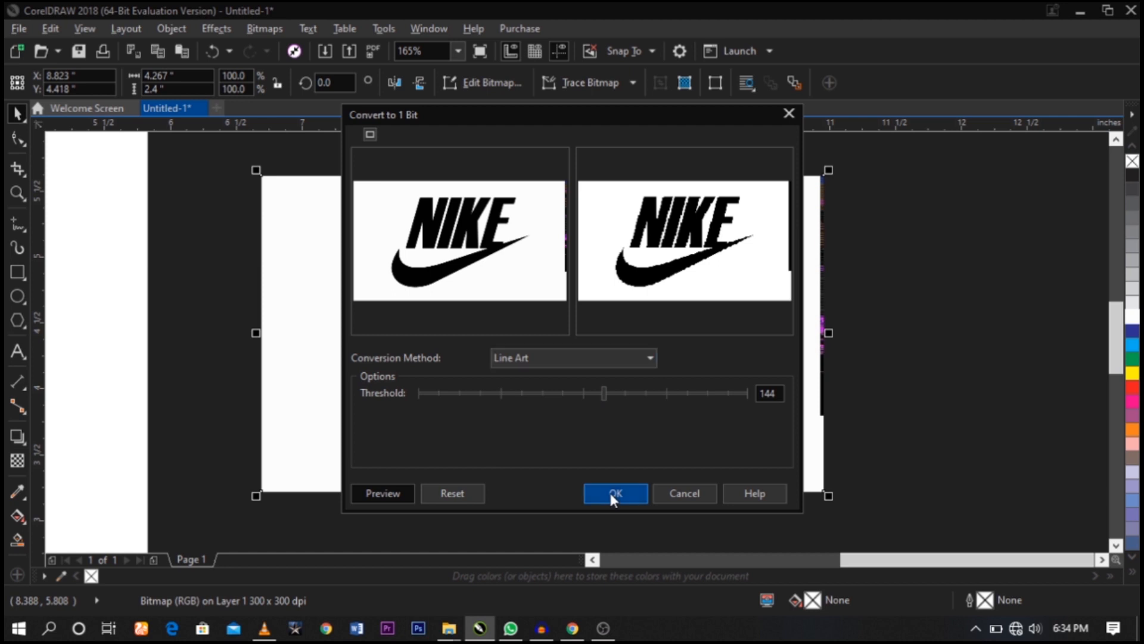
{"action": "left_click", "coordinate": [611, 495]}
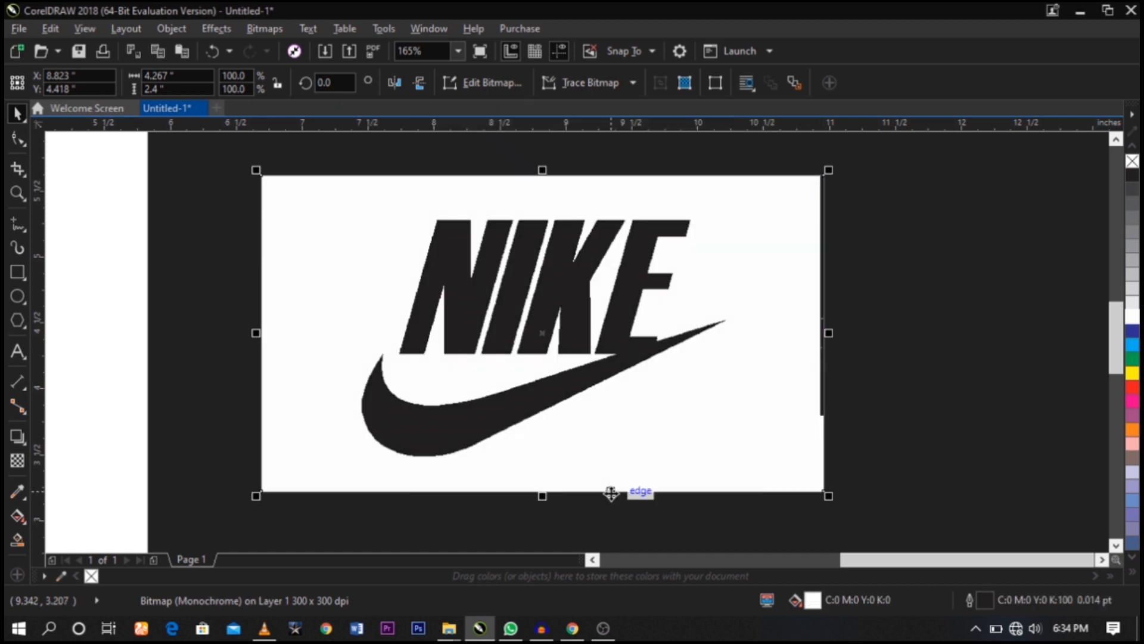
- Vectorize the black-and-white Nike logo bitmap with an Outline Trace of the Line Art type
{"action": "left_click", "coordinate": [598, 85]}
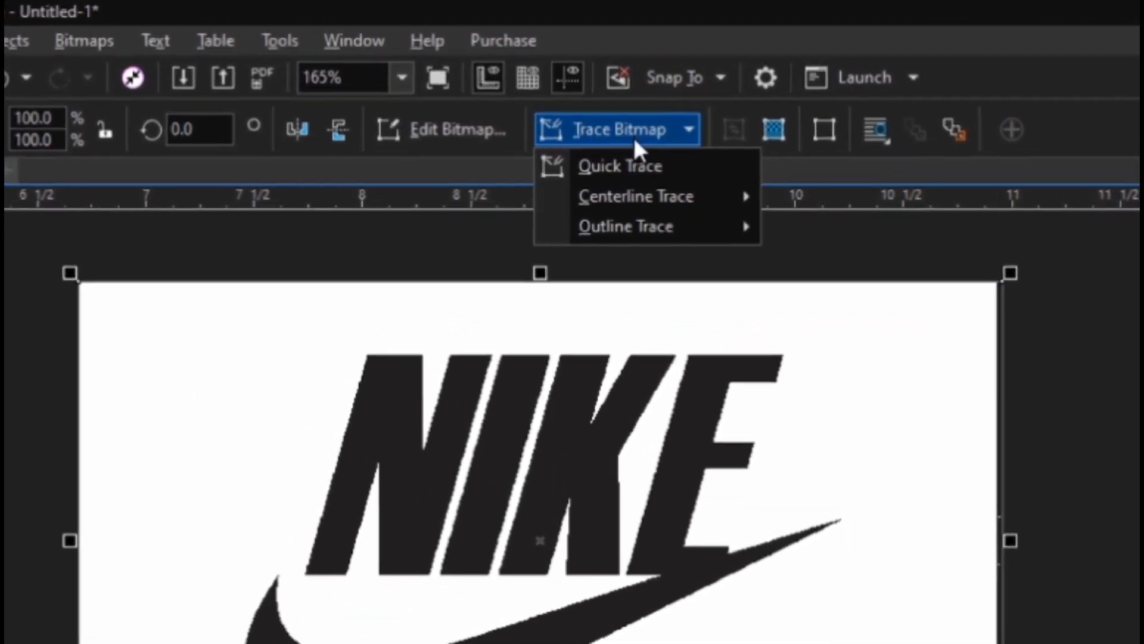
{"action": "mouse_move", "coordinate": [644, 201]}
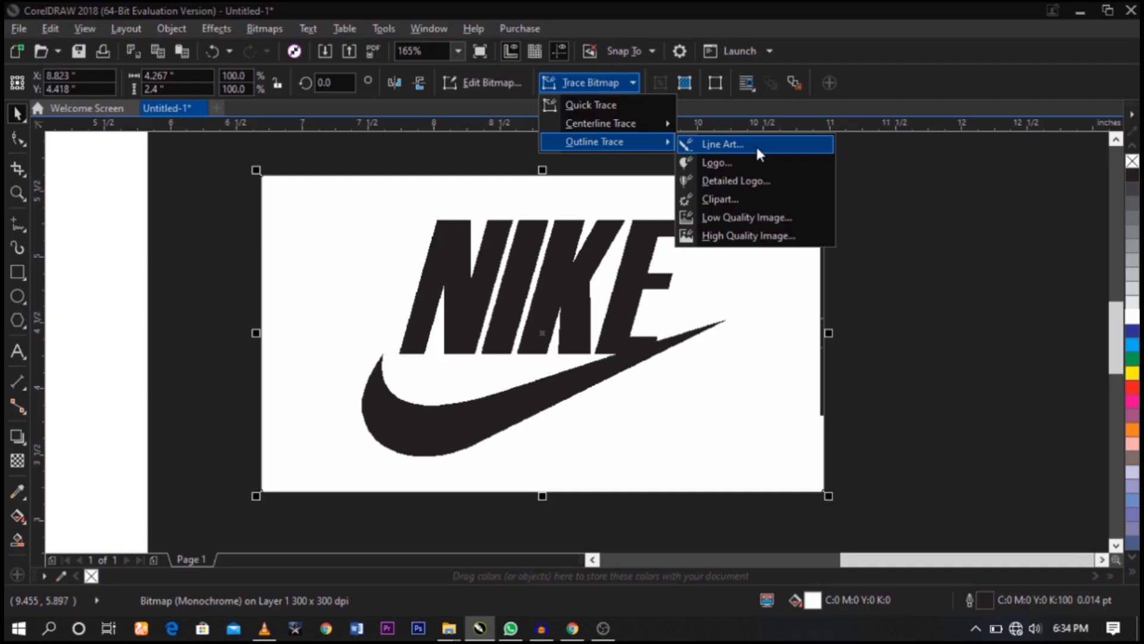
{"action": "left_click", "coordinate": [759, 154]}
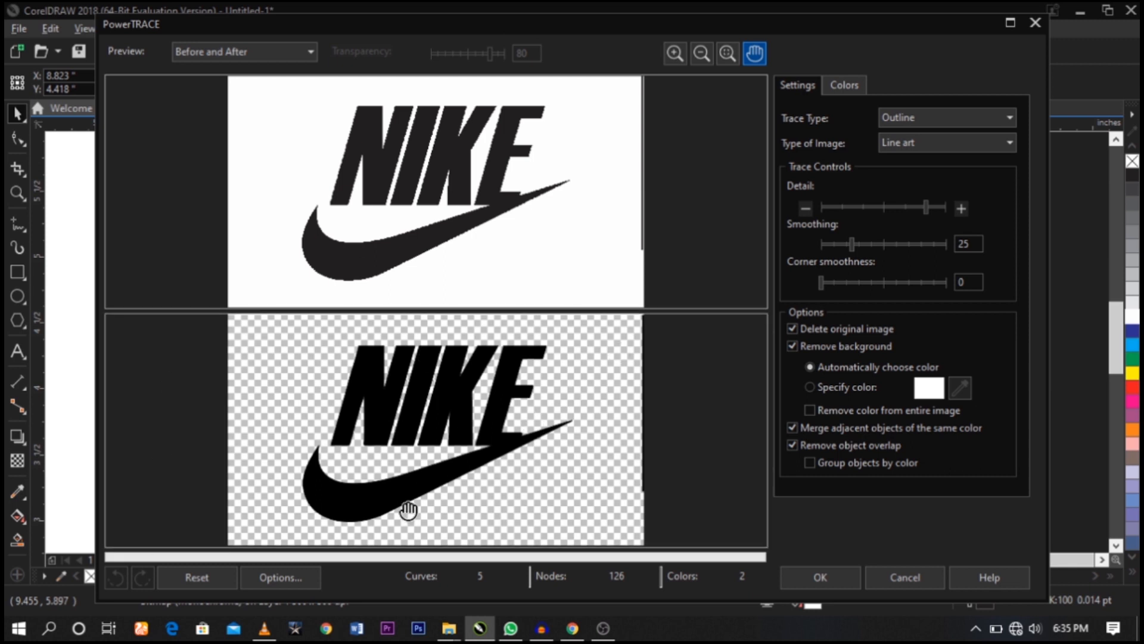
{"action": "left_click", "coordinate": [819, 577]}
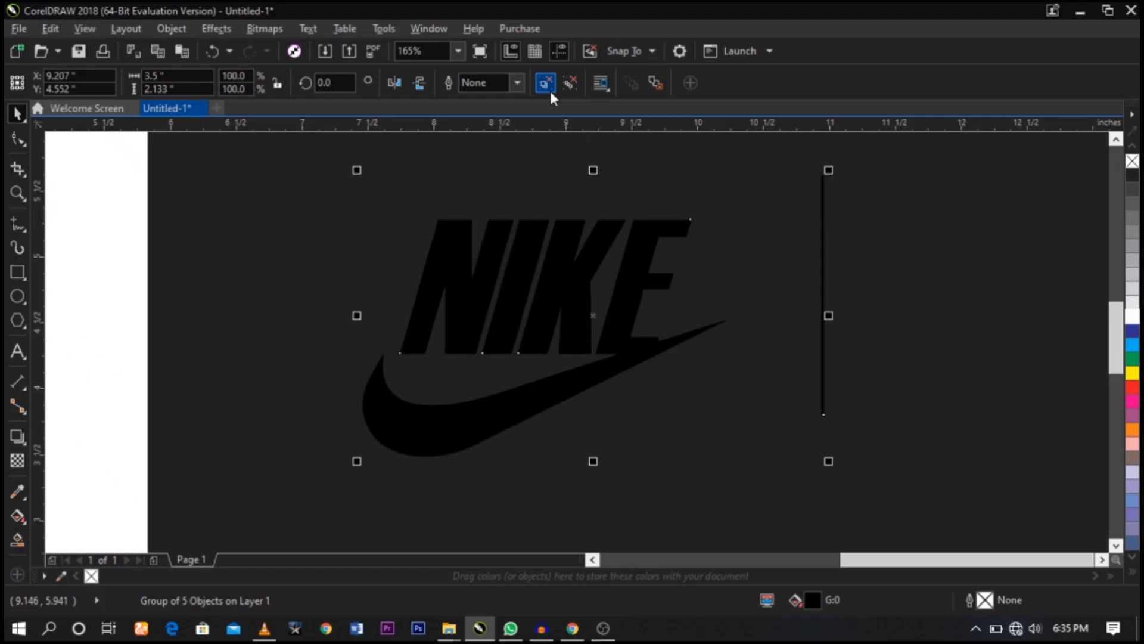
- Ungroup the traced Nike logo and delete the stray thin vertical line beside it
{"action": "left_click", "coordinate": [532, 138]}
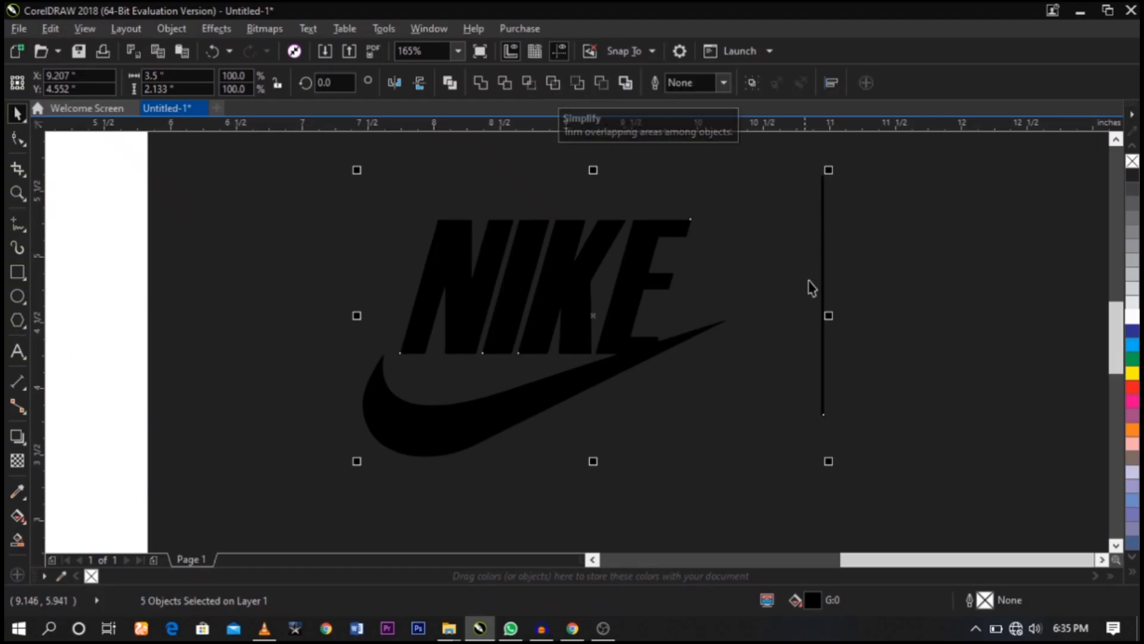
{"action": "left_click", "coordinate": [830, 227]}
{"action": "left_click_drag", "start_coordinate": [897, 459], "coordinate": [746, 164]}
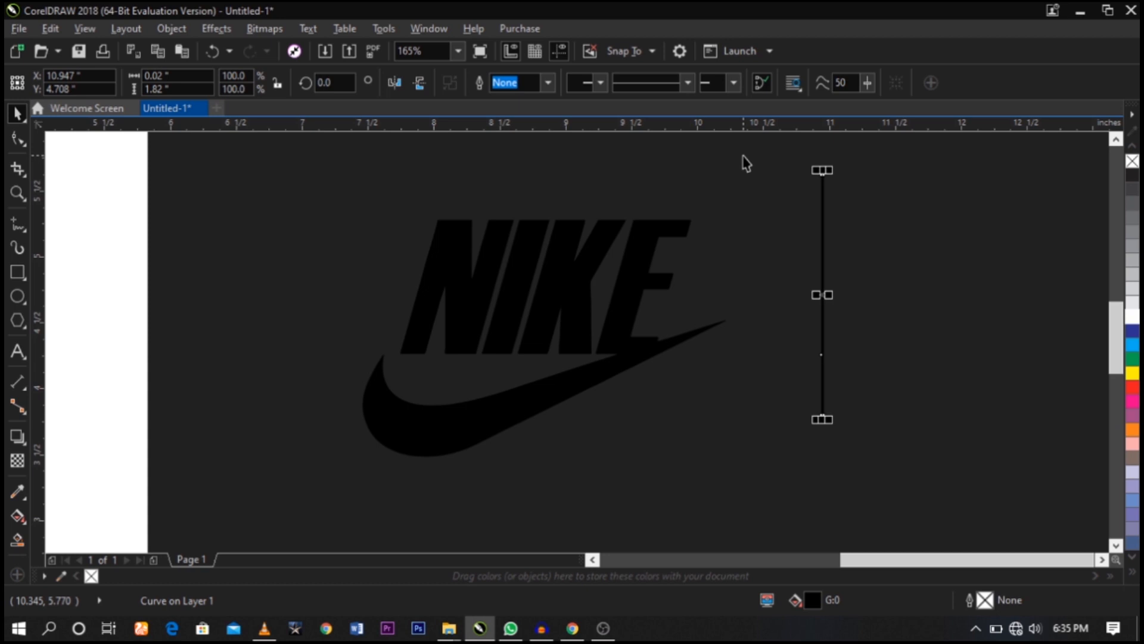
{"action": "key", "text": "Delete"}
- Group the remaining Nike logo curves and place the group in the empty area right of the page
{"action": "left_click_drag", "start_coordinate": [834, 182], "coordinate": [261, 528]}
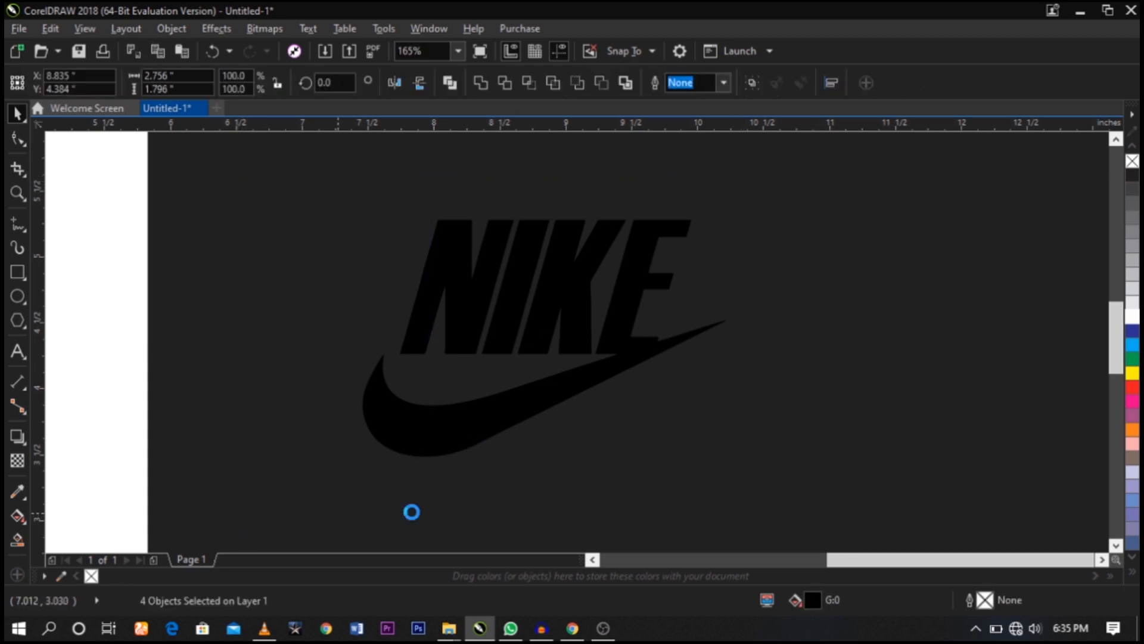
{"action": "key", "text": "ctrl+g"}
{"action": "scroll", "coordinate": [638, 334], "scroll_direction": "down", "scroll_amount": 3}
{"action": "left_click_drag", "start_coordinate": [638, 335], "coordinate": [460, 333]}
{"action": "key", "text": "z"}
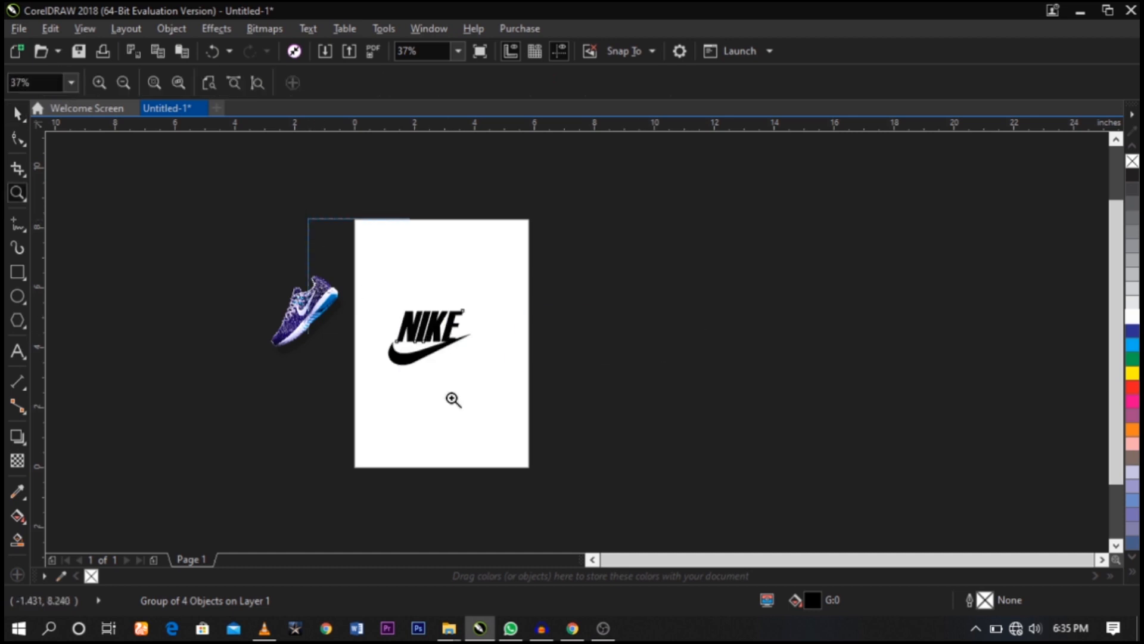
{"action": "scroll", "coordinate": [324, 233], "scroll_direction": "up", "scroll_amount": 2}
{"action": "key", "text": "space"}
{"action": "left_click_drag", "start_coordinate": [572, 325], "coordinate": [847, 301]}
- Move the shoe image from beside the page onto its middle
{"action": "left_click_drag", "start_coordinate": [421, 289], "coordinate": [613, 308]}
{"action": "scroll", "coordinate": [552, 299], "scroll_direction": "down", "scroll_amount": 2}
{"action": "key", "text": "z"}
{"action": "left_click_drag", "start_coordinate": [488, 410], "coordinate": [649, 215]}
{"action": "key", "text": "space"}
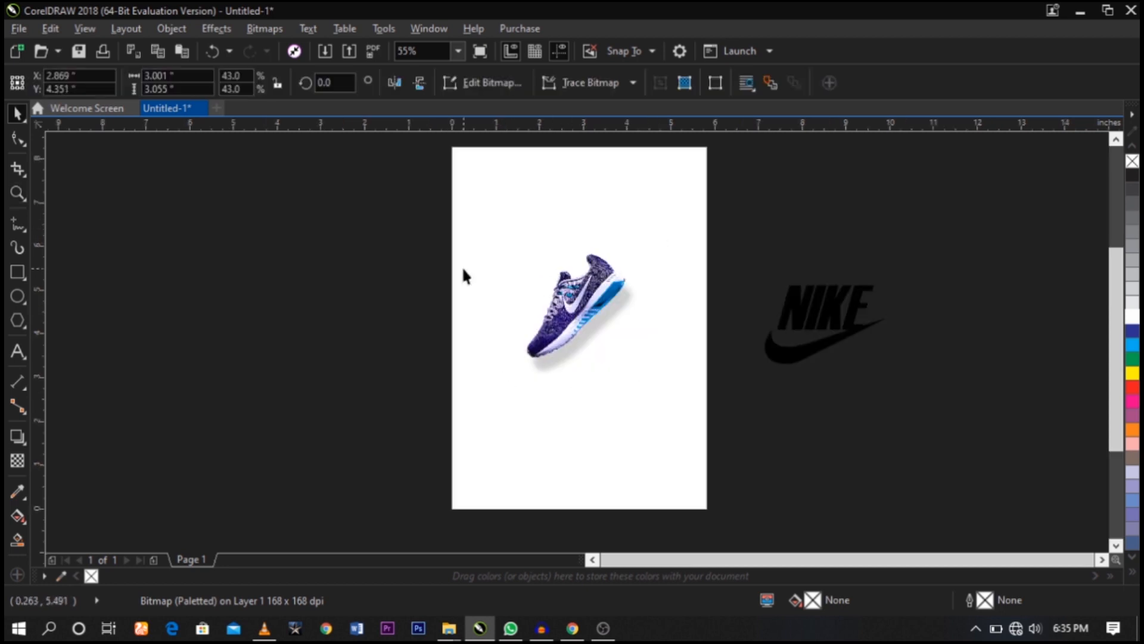
- Create a rectangle covering the whole page and remove its outline
{"action": "left_click", "coordinate": [464, 276]}
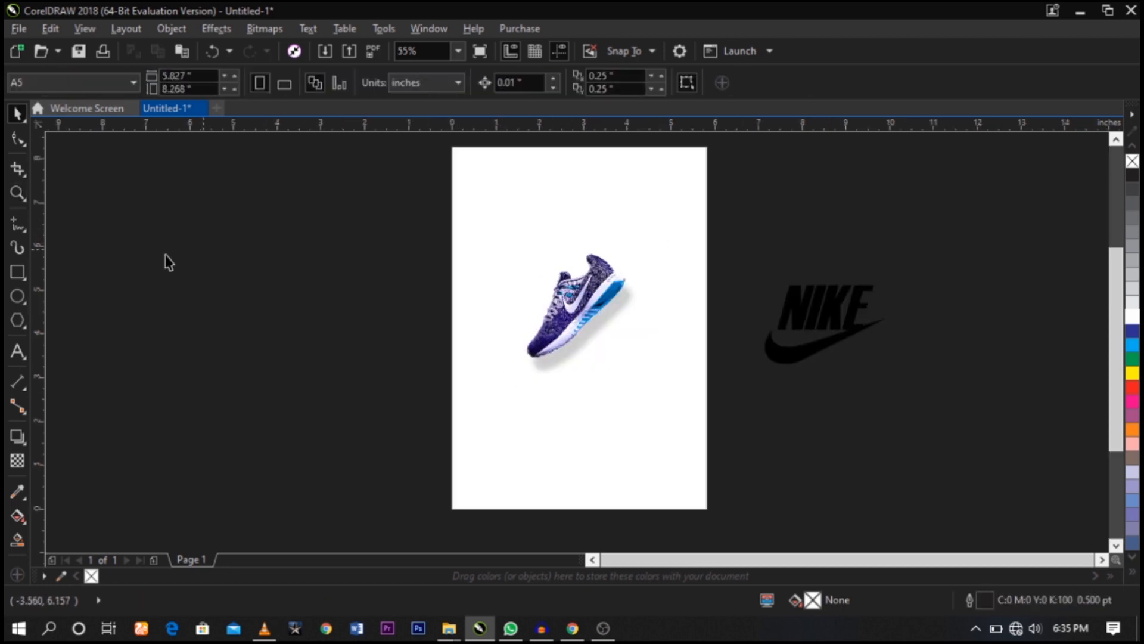
{"action": "double_click", "coordinate": [16, 273]}
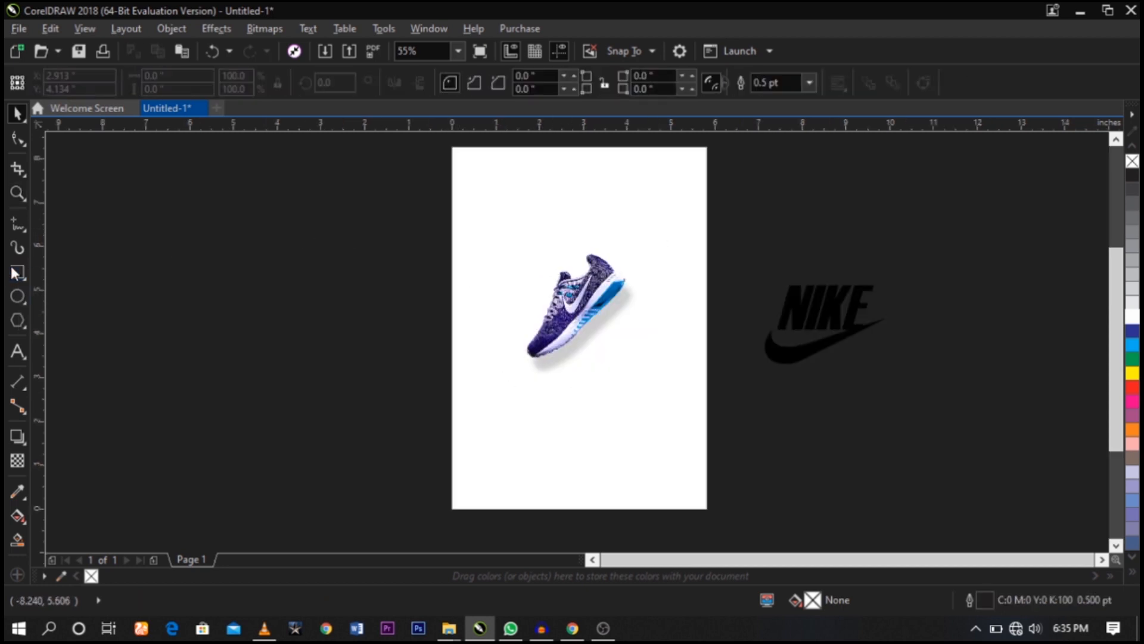
{"action": "right_click", "coordinate": [93, 576]}
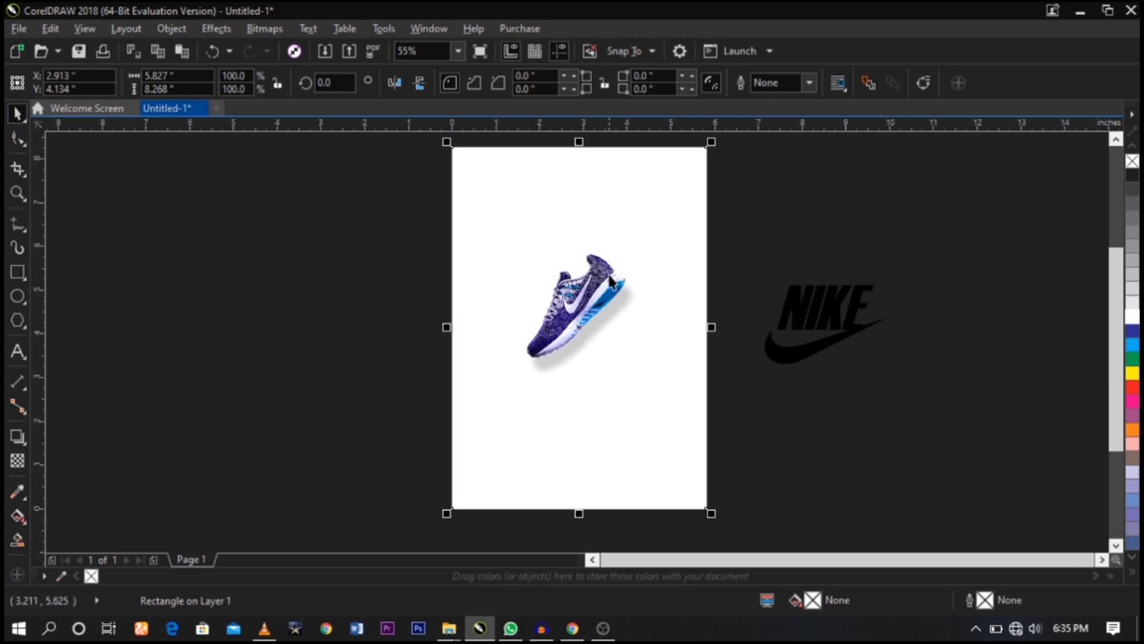
- Enlarge the shoe image to about 4.4 × 4.5 inches and position it centrally on the page
{"action": "left_click", "coordinate": [589, 301]}
{"action": "left_click_drag", "start_coordinate": [649, 246], "coordinate": [674, 203]}
{"action": "left_click", "coordinate": [725, 204]}
{"action": "left_click", "coordinate": [630, 250]}
{"action": "left_click", "coordinate": [723, 238]}
{"action": "left_click_drag", "start_coordinate": [602, 267], "coordinate": [601, 270]}
{"action": "scroll", "coordinate": [601, 270], "scroll_direction": "up", "scroll_amount": 2}
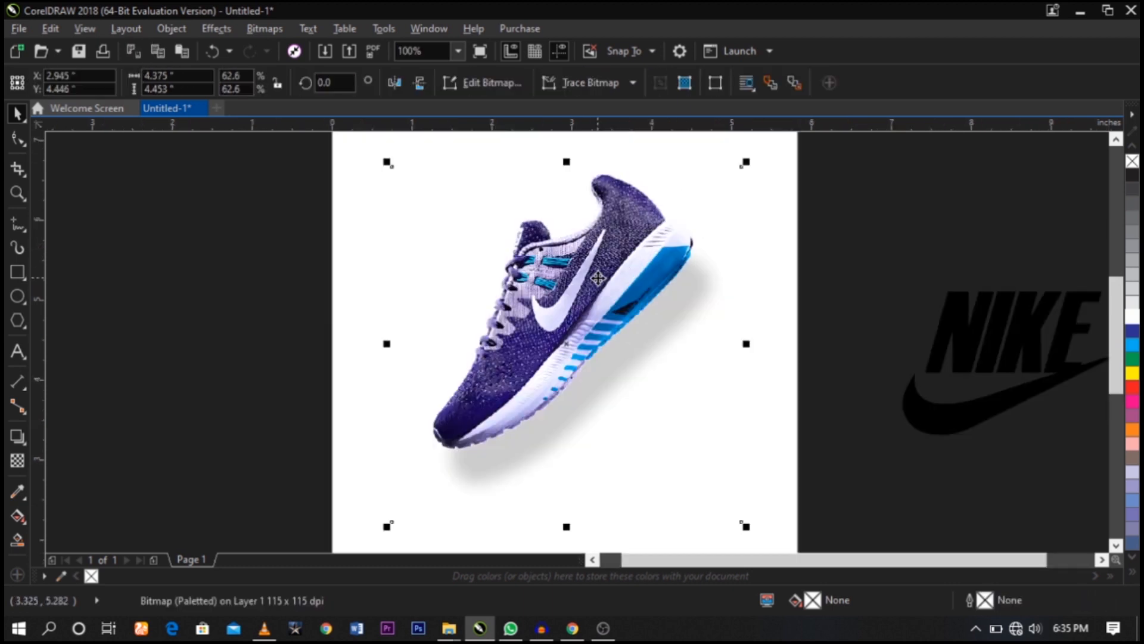
{"action": "scroll", "coordinate": [598, 277], "scroll_direction": "down", "scroll_amount": 2}
{"action": "key", "text": "z"}
{"action": "left_click_drag", "start_coordinate": [470, 192], "coordinate": [720, 471]}
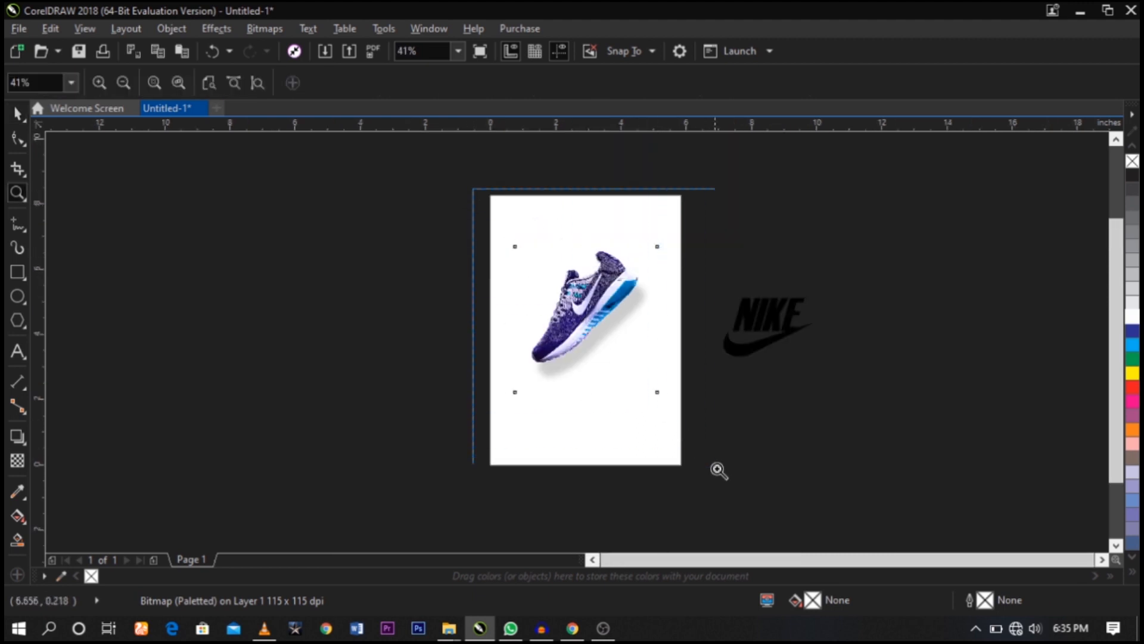
{"action": "key", "text": "space"}
{"action": "left_click", "coordinate": [656, 493]}
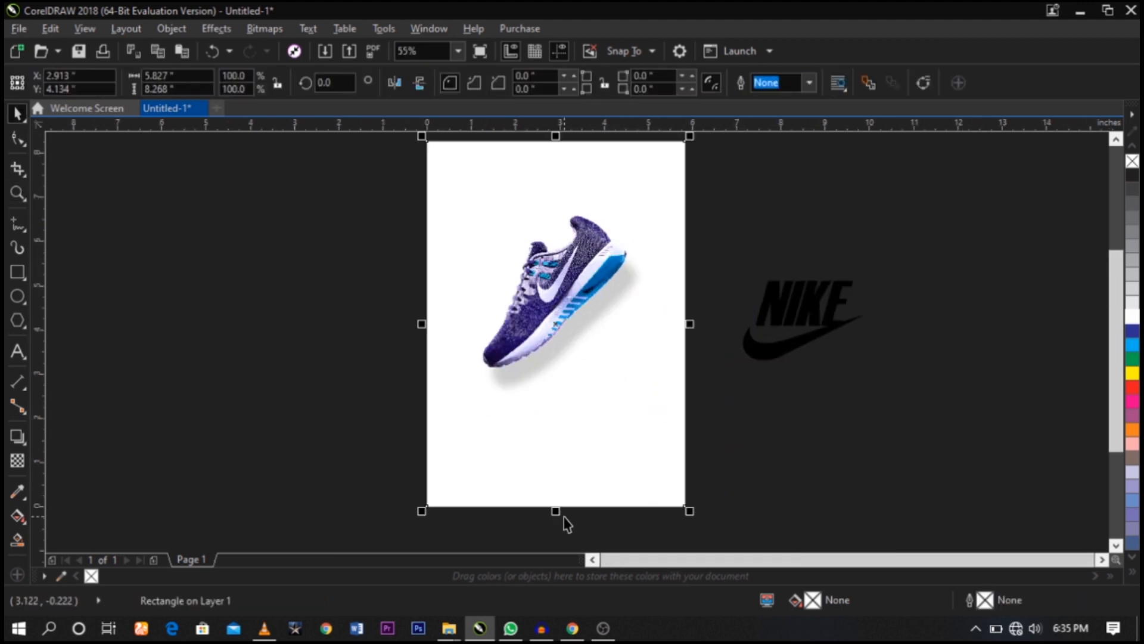
{"action": "left_click_drag", "start_coordinate": [560, 516], "coordinate": [554, 383]}
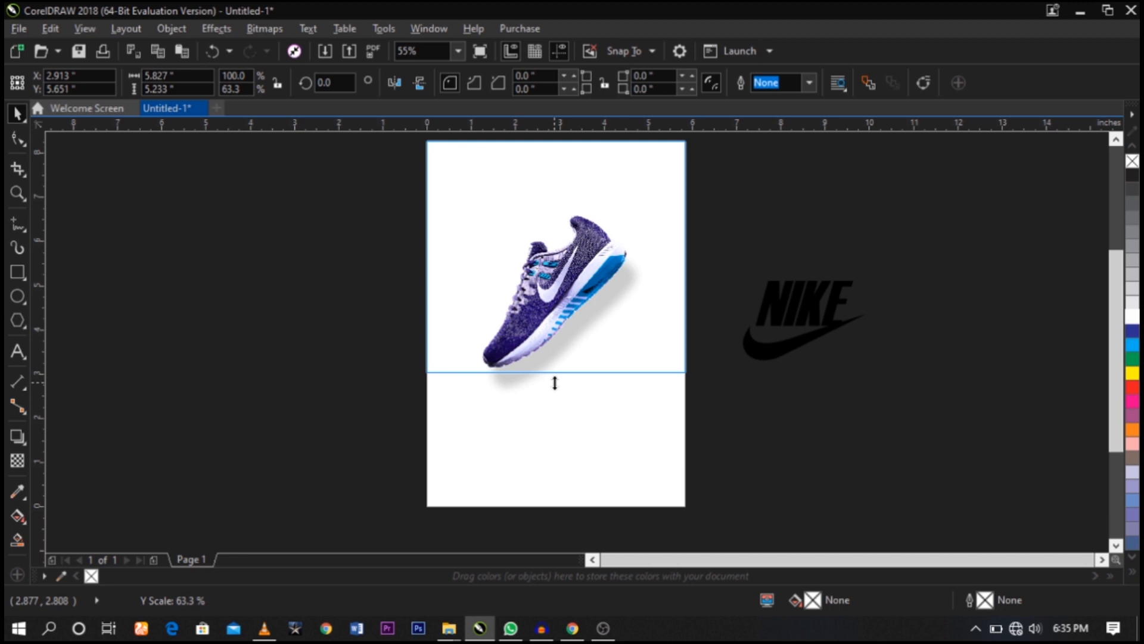
{"action": "left_click_drag", "start_coordinate": [555, 382], "coordinate": [555, 382]}
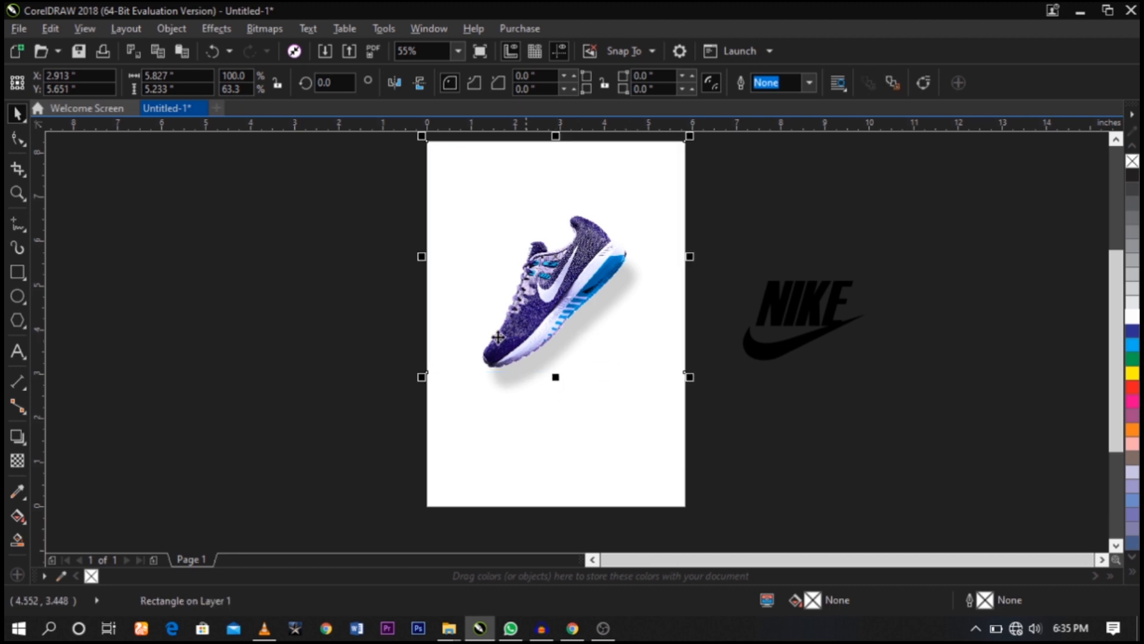
{"action": "key", "text": "ctrl+z"}
- Draw a square about 1.06 inches wide in the empty area left of the page and position it beside the shoe
{"action": "left_click", "coordinate": [18, 272]}
{"action": "scroll", "coordinate": [383, 281], "scroll_direction": "up", "scroll_amount": 3}
{"action": "left_click_drag", "start_coordinate": [296, 212], "coordinate": [381, 298]}
{"action": "key", "text": "space"}
{"action": "left_click_drag", "start_coordinate": [338, 256], "coordinate": [354, 299]}
- Sample the purple from the toe area of the shoe and fill the square with it
{"action": "key", "text": "z"}
{"action": "mouse_move", "coordinate": [264, 223]}
{"action": "left_mouse_down"}
{"action": "mouse_move", "coordinate": [378, 280]}
{"action": "mouse_move", "coordinate": [897, 435]}
{"action": "left_mouse_up"}
{"action": "left_click", "coordinate": [17, 491]}
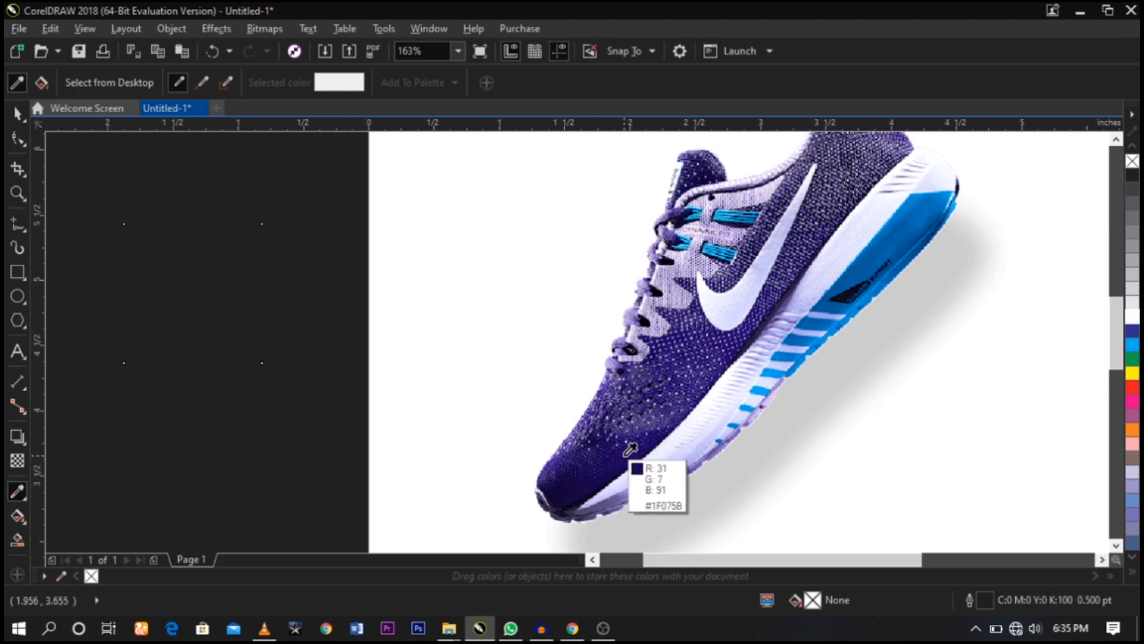
{"action": "key", "text": "space"}
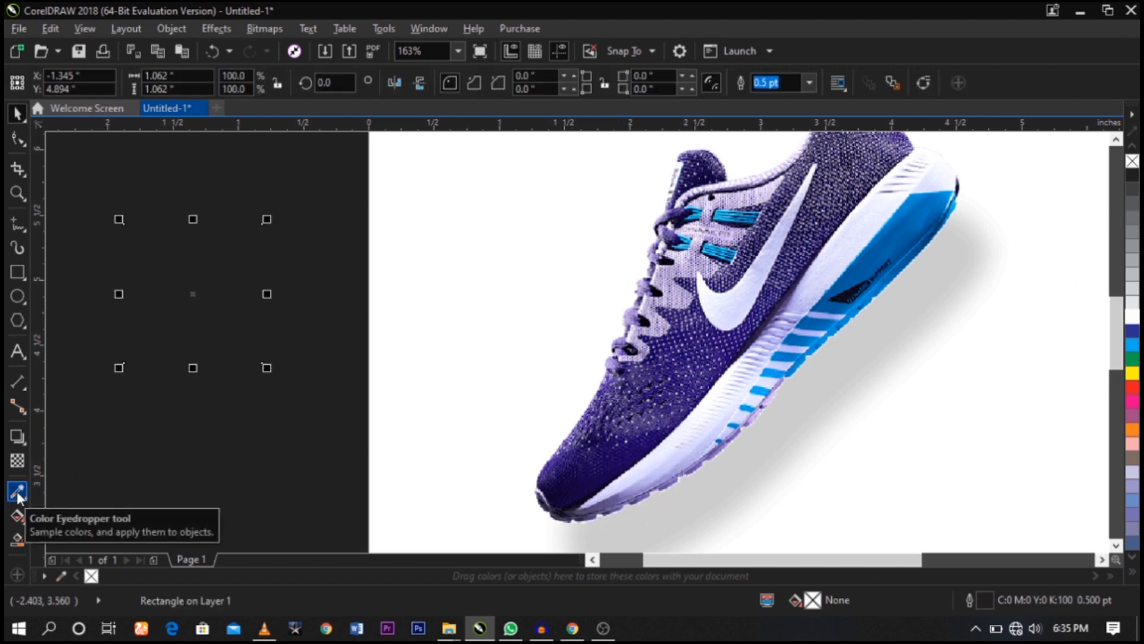
{"action": "left_click", "coordinate": [17, 493]}
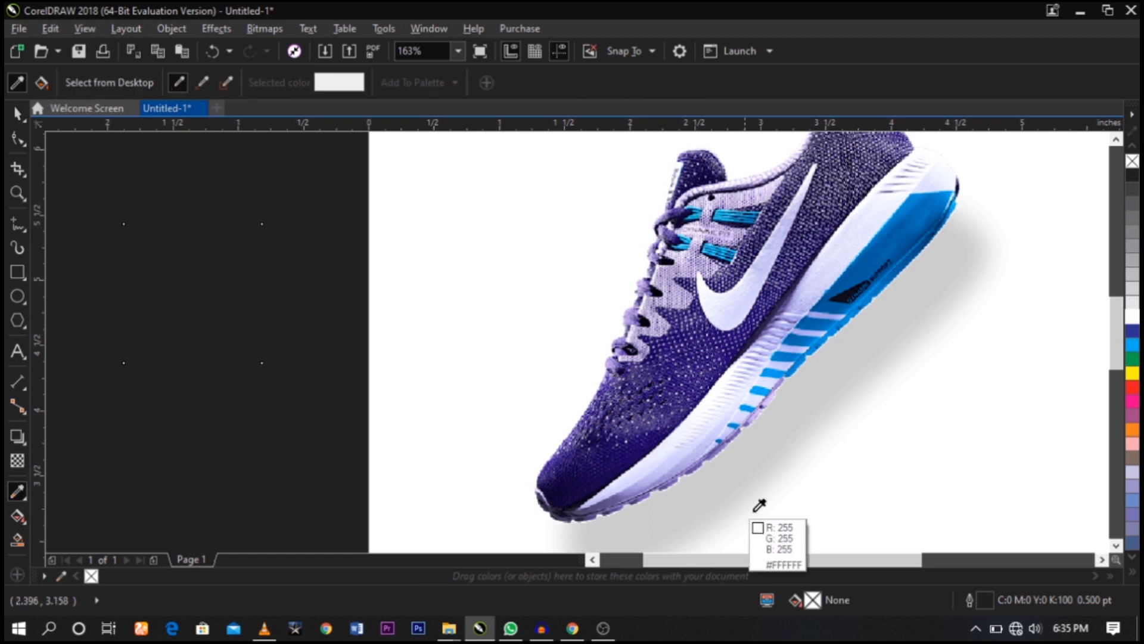
{"action": "left_click", "coordinate": [650, 434]}
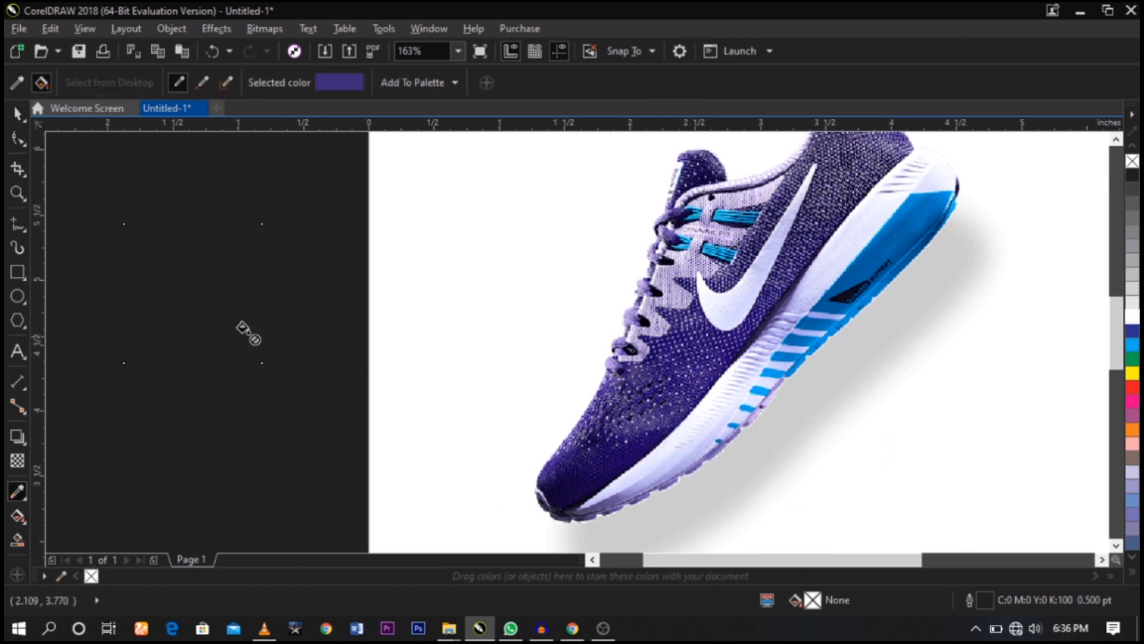
{"action": "left_click", "coordinate": [222, 323]}
{"action": "key", "text": "space"}
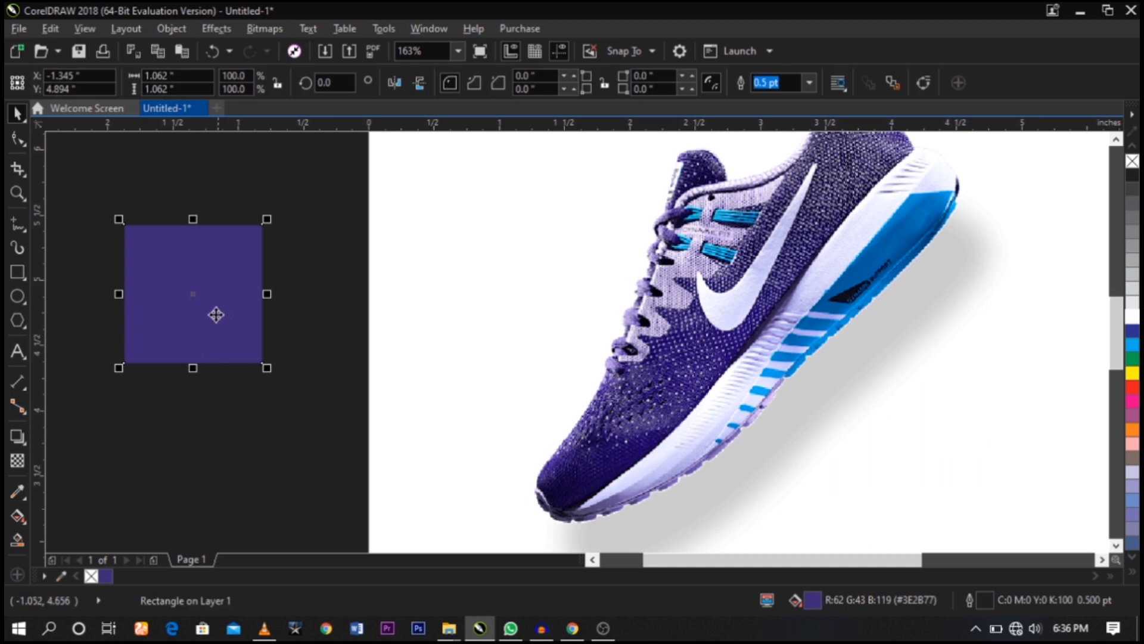
- Duplicate the purple square beside the original and fill the copy with the blue sampled from the shoe's sole
{"action": "left_click_drag", "start_coordinate": [177, 313], "coordinate": [330, 313]}
{"action": "left_click", "coordinate": [18, 494]}
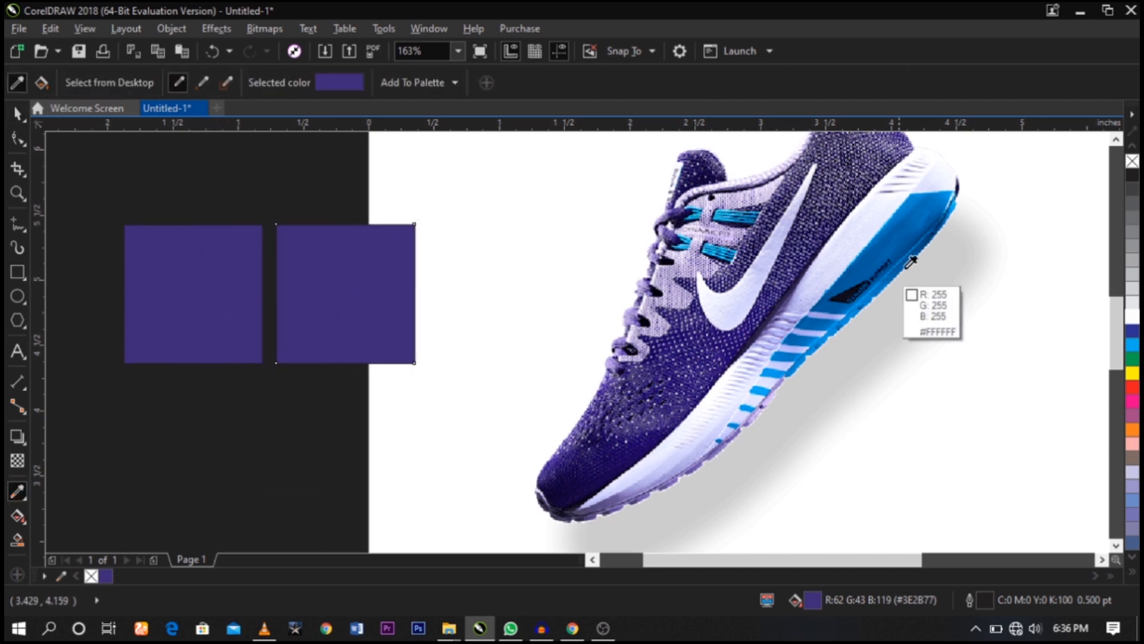
{"action": "left_click", "coordinate": [917, 223]}
{"action": "left_click", "coordinate": [369, 271]}
- Remove the outlines of both colour squares and move the pair off the page, beside its left edge
{"action": "key", "text": "space"}
{"action": "scroll", "coordinate": [360, 277], "scroll_direction": "down", "scroll_amount": 3}
{"action": "left_click", "coordinate": [279, 301], "text": "shift"}
{"action": "left_click_drag", "start_coordinate": [365, 281], "coordinate": [317, 293]}
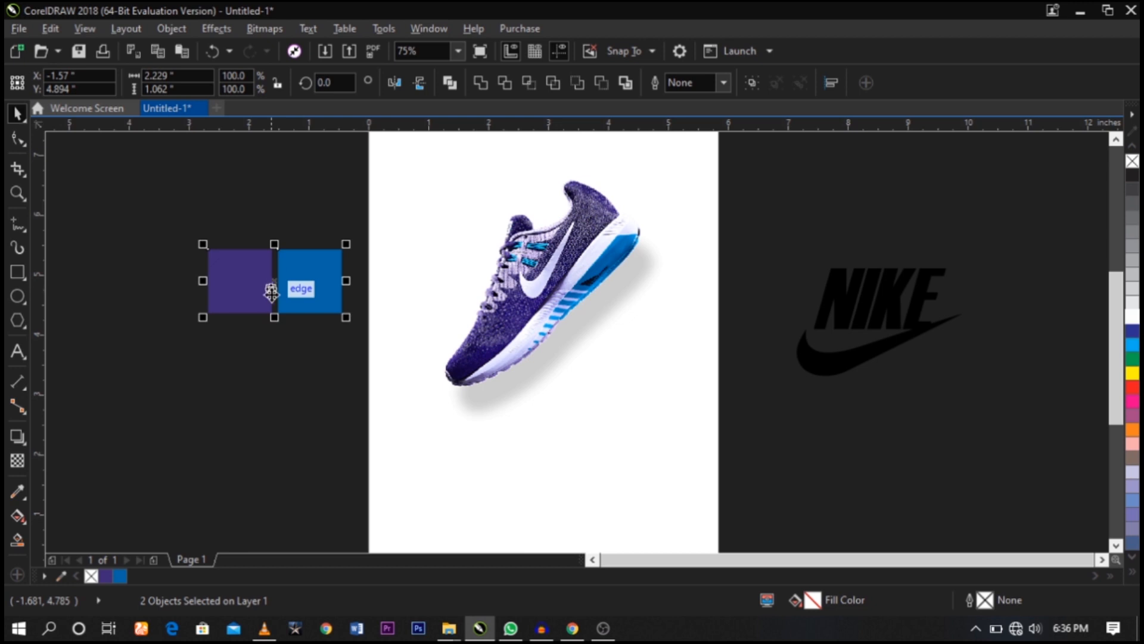
{"action": "left_click", "coordinate": [302, 356]}
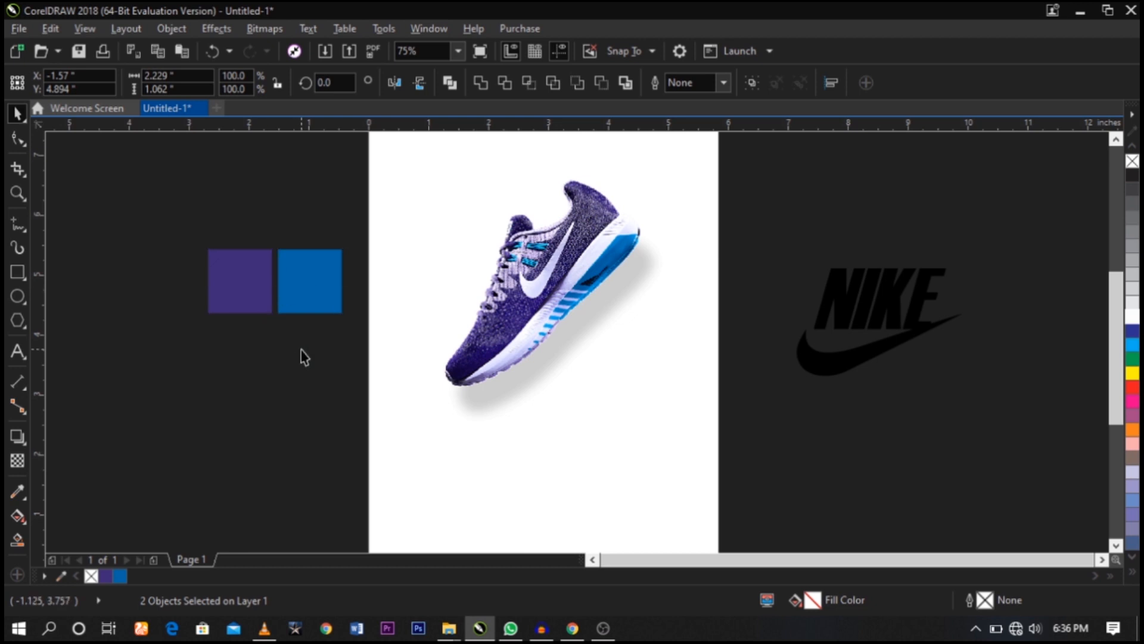
- Move the shoe image slightly lower on the page
{"action": "left_click", "coordinate": [678, 319]}
{"action": "left_click", "coordinate": [674, 399]}
{"action": "scroll", "coordinate": [610, 393], "scroll_direction": "down", "scroll_amount": 2}
{"action": "left_click", "coordinate": [635, 434]}
{"action": "left_click", "coordinate": [650, 416]}
{"action": "key", "text": "Escape"}
{"action": "key", "text": "z"}
{"action": "left_click_drag", "start_coordinate": [393, 197], "coordinate": [769, 513]}
{"action": "key", "text": "space"}
{"action": "left_click", "coordinate": [592, 359]}
{"action": "left_click_drag", "start_coordinate": [592, 360], "coordinate": [591, 365]}
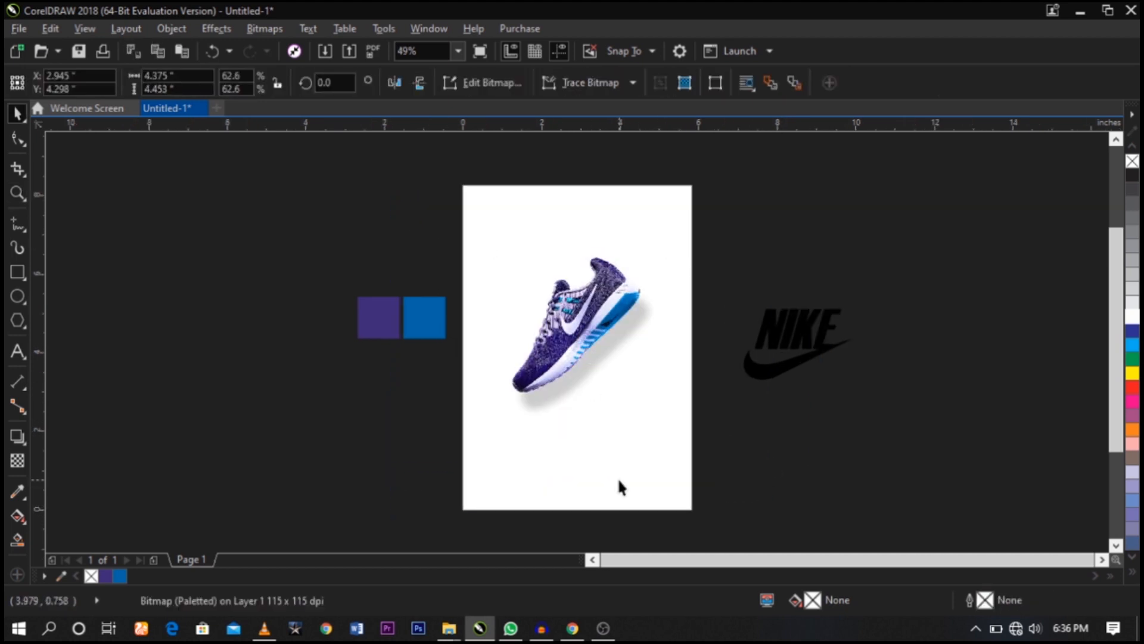
- Make a shortened copy of the page rectangle, about 4.9 inches tall, keeping its upper edge at the top of the page
{"action": "left_click", "coordinate": [598, 503]}
{"action": "left_click_drag", "start_coordinate": [577, 516], "coordinate": [589, 383]}
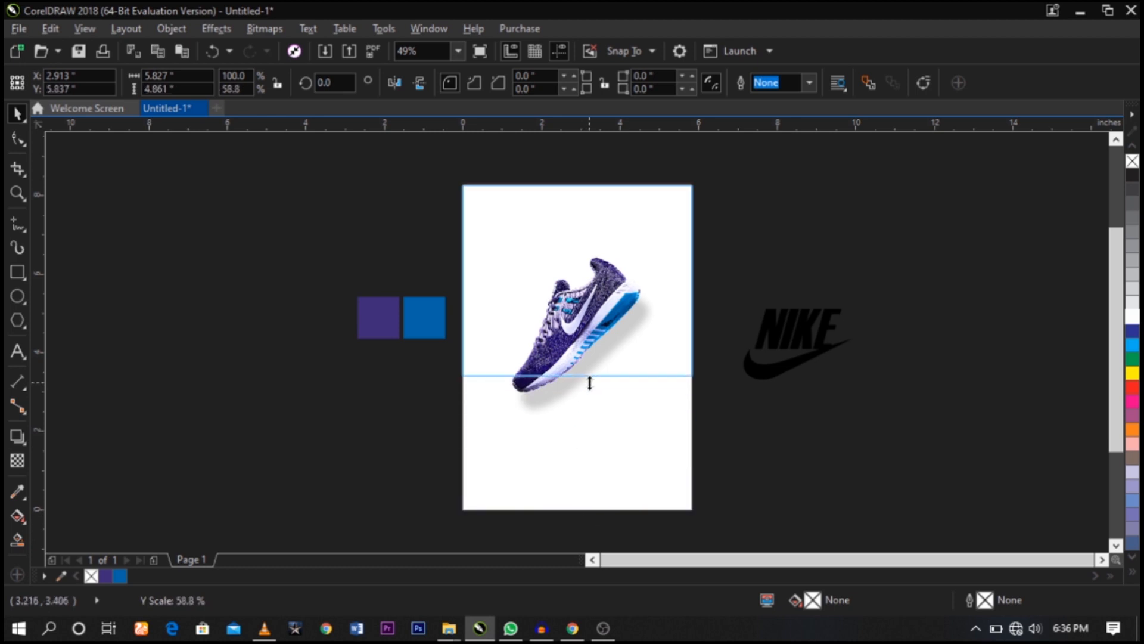
{"action": "left_click_drag", "start_coordinate": [589, 385], "coordinate": [590, 388]}
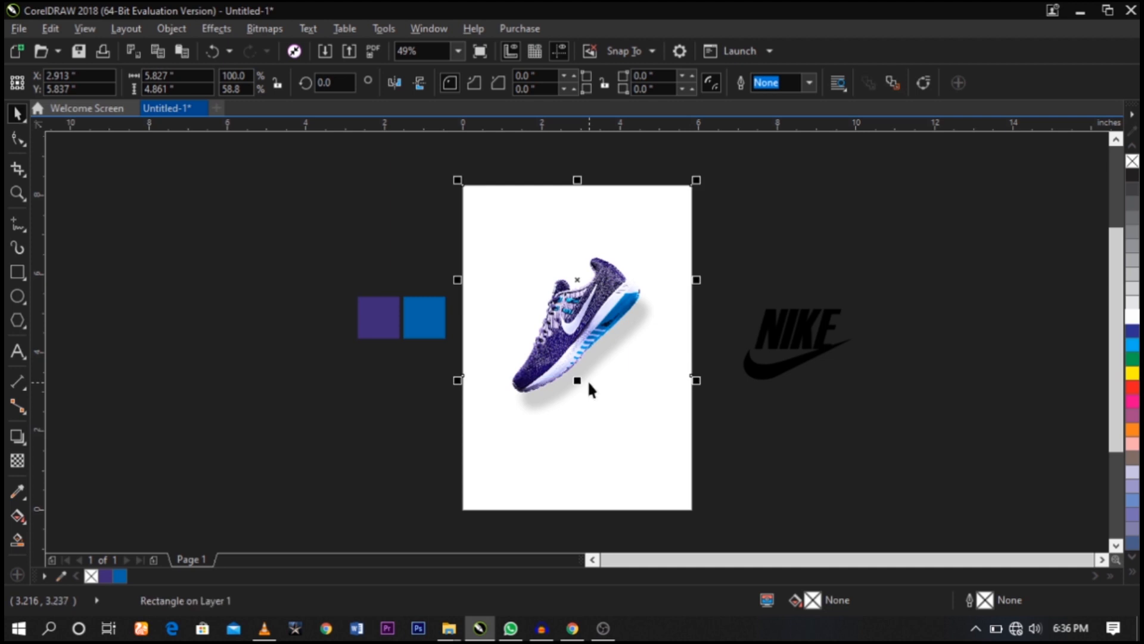
- Give the shortened rectangle a black outline and extend its lower edge to a height of about 5.3 inches
{"action": "key", "text": "z"}
{"action": "left_click_drag", "start_coordinate": [410, 174], "coordinate": [716, 471]}
{"action": "key", "text": "space"}
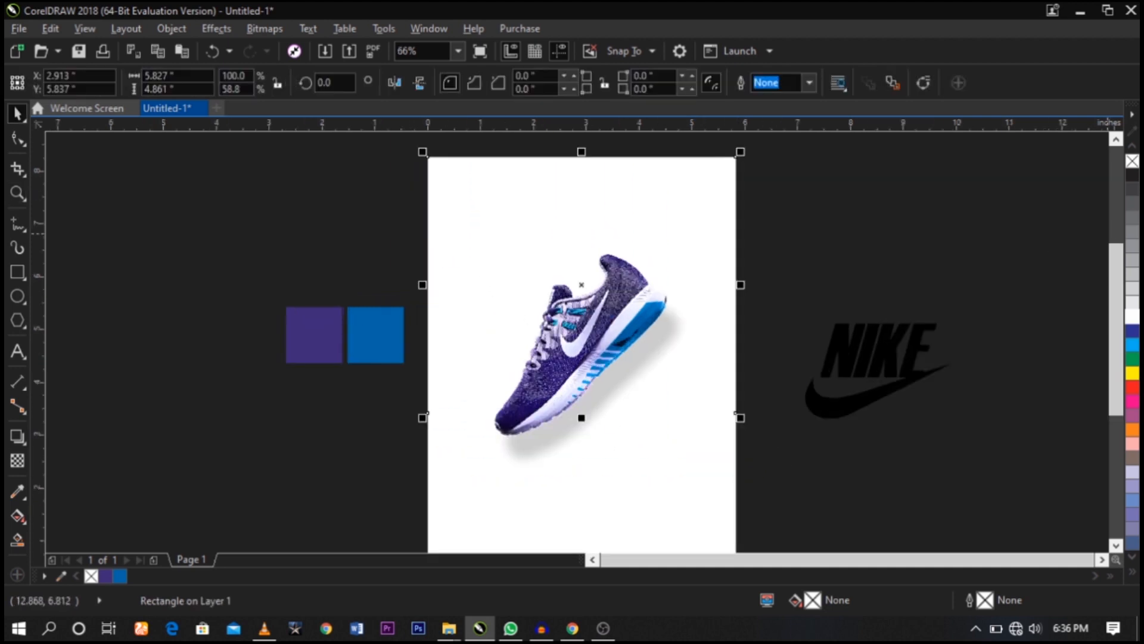
{"action": "right_click", "coordinate": [1132, 177]}
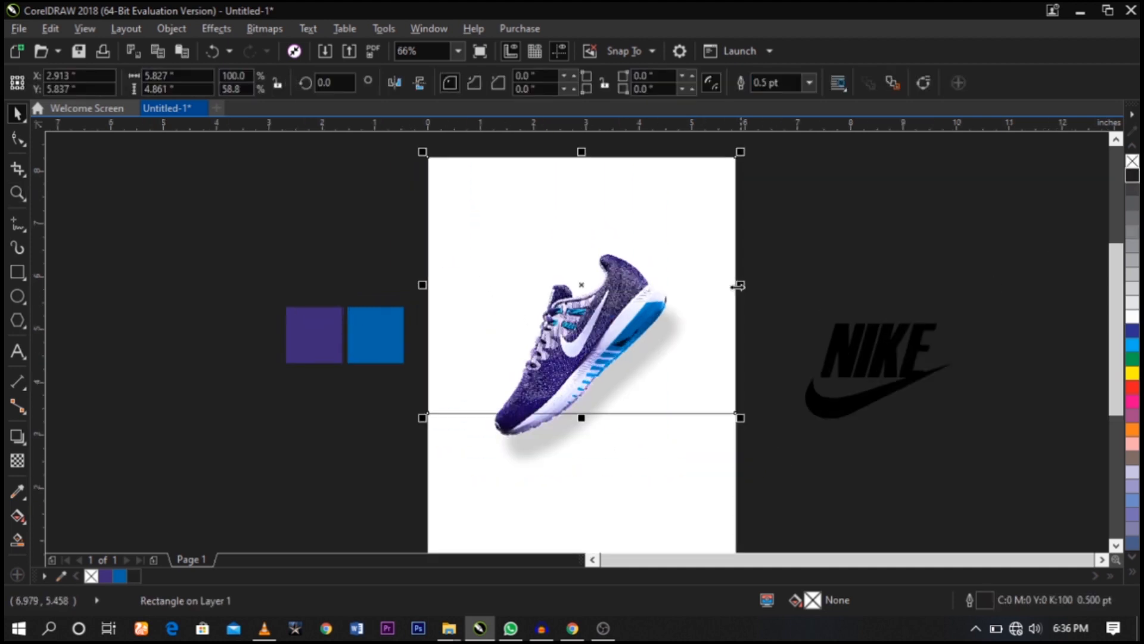
{"action": "left_click_drag", "start_coordinate": [582, 418], "coordinate": [583, 443]}
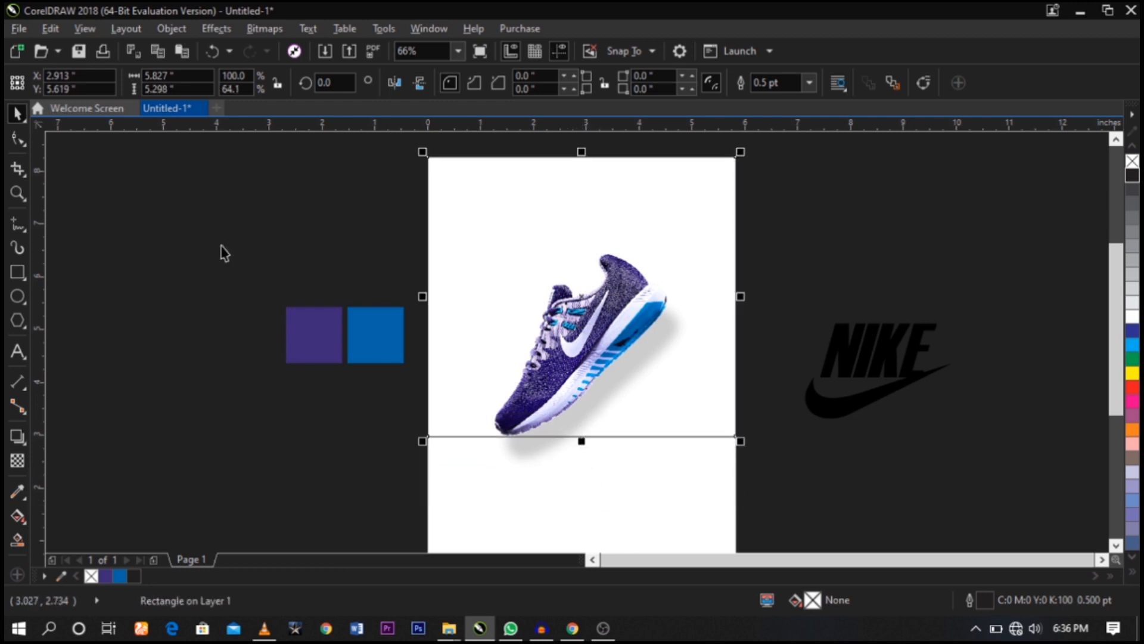
- Convert the shortened rectangle to curves, then lower its bottom-left node and raise its bottom-right node to form a diagonal edge below the shoe
{"action": "left_click", "coordinate": [18, 141]}
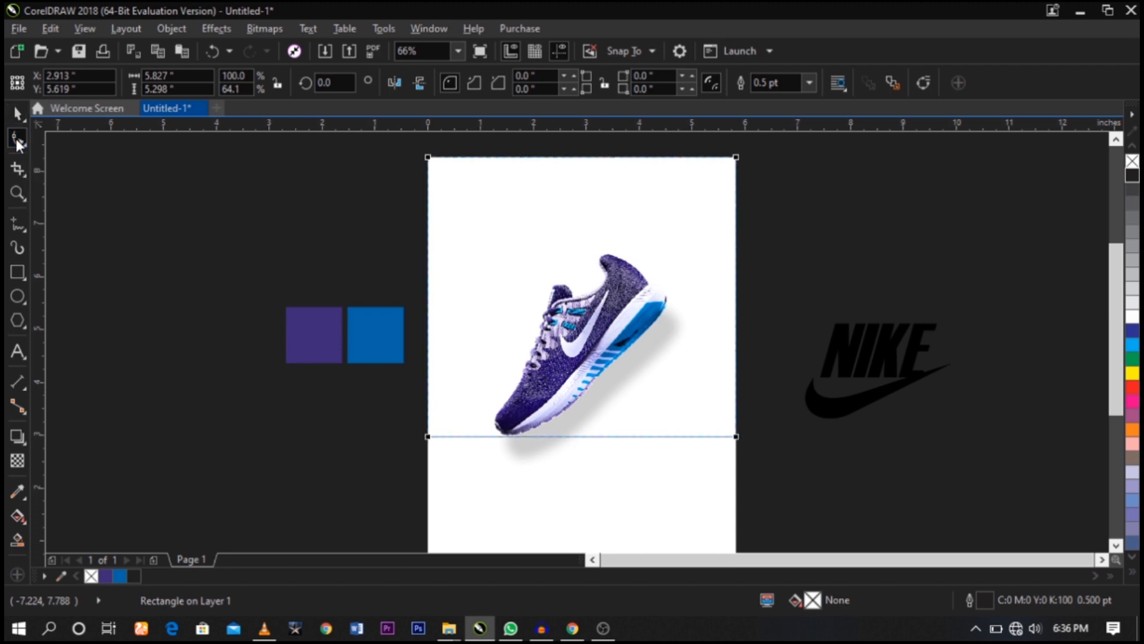
{"action": "right_click", "coordinate": [716, 429]}
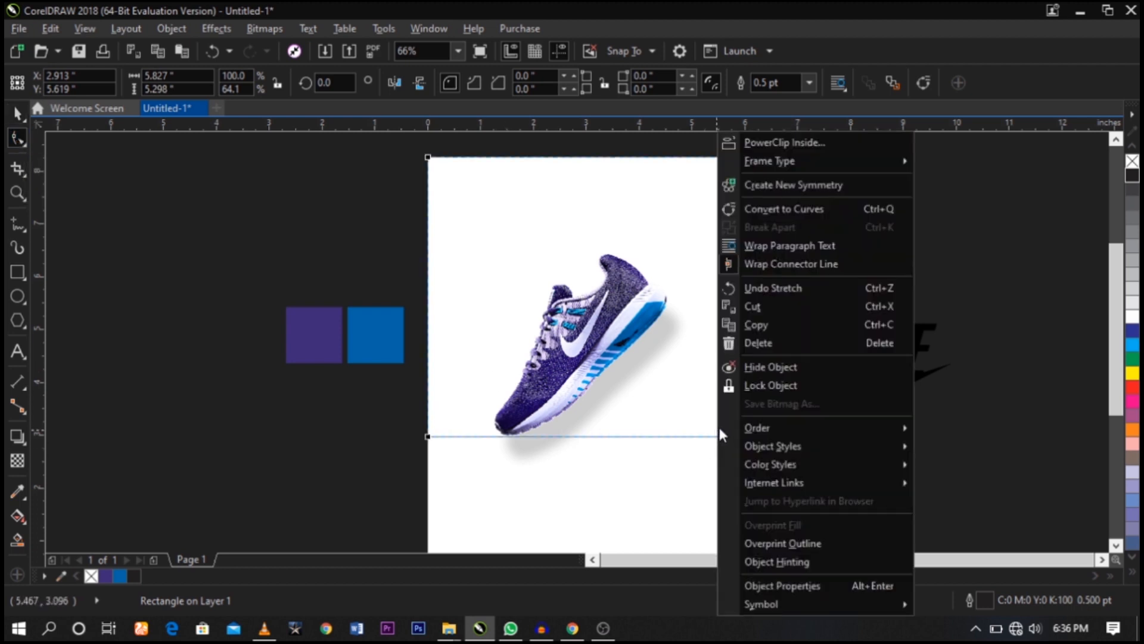
{"action": "left_click", "coordinate": [788, 209]}
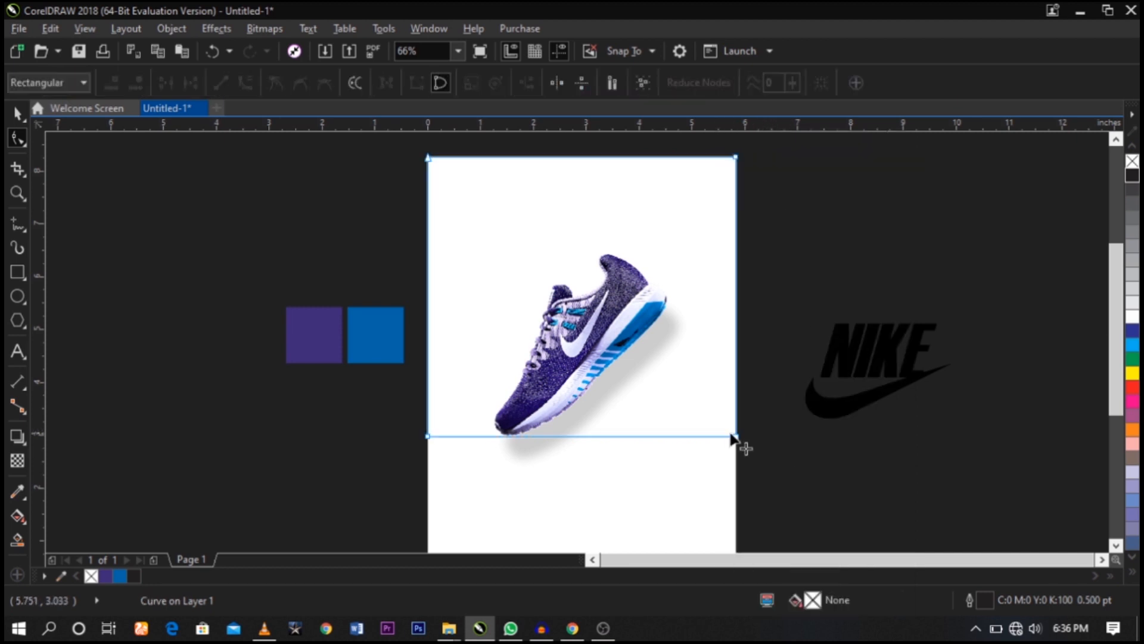
{"action": "left_click_drag", "start_coordinate": [736, 436], "coordinate": [735, 311]}
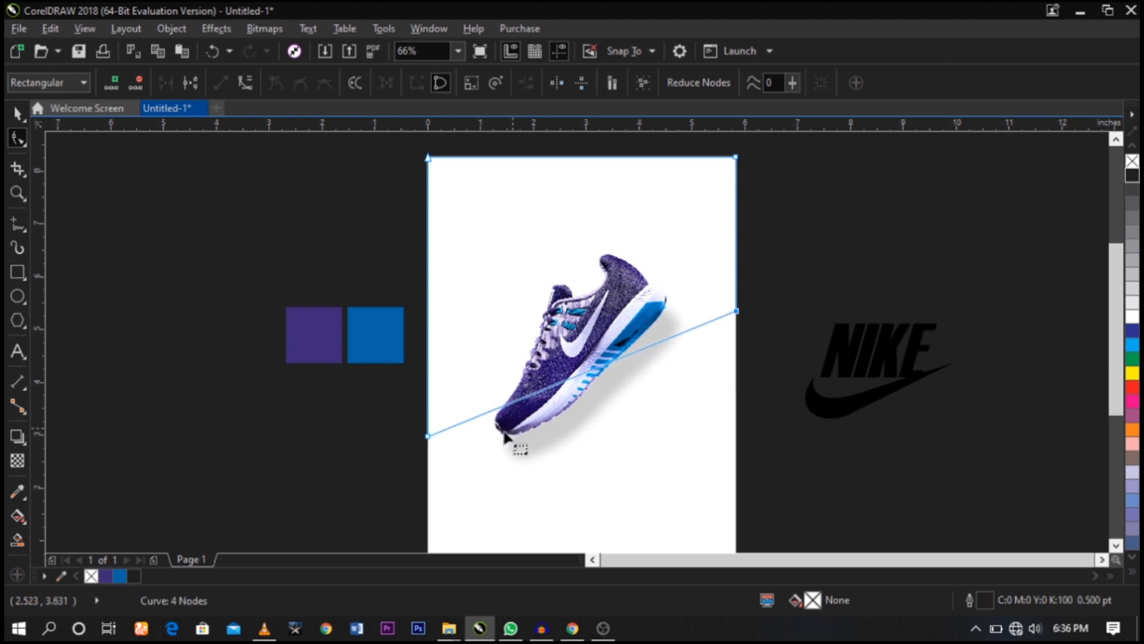
{"action": "left_click_drag", "start_coordinate": [428, 436], "coordinate": [428, 529]}
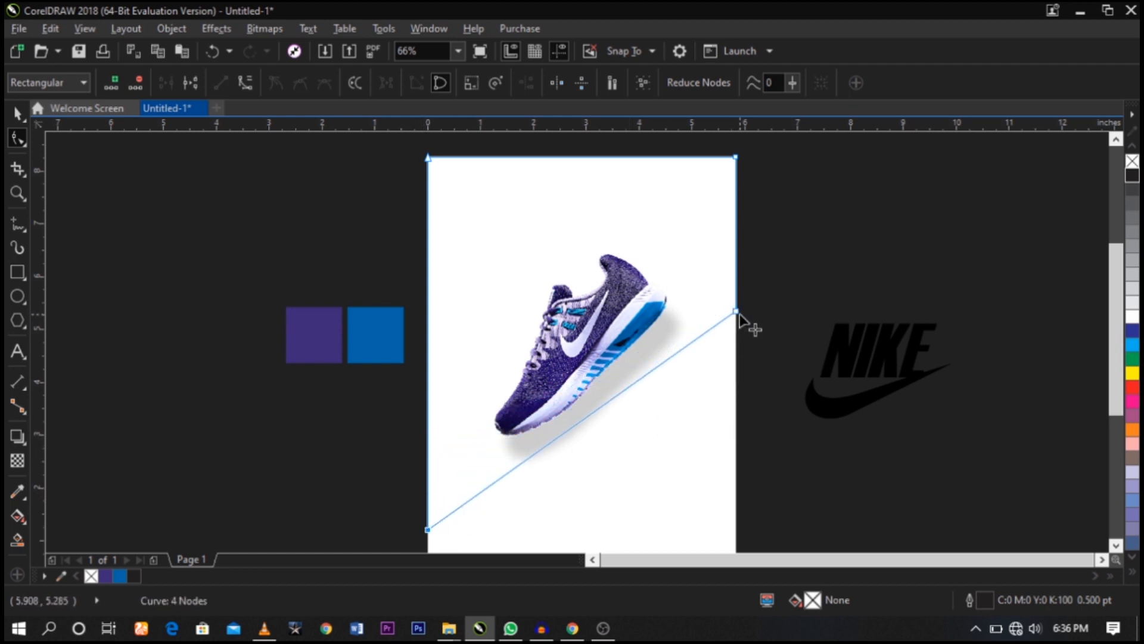
{"action": "left_click_drag", "start_coordinate": [736, 310], "coordinate": [736, 296]}
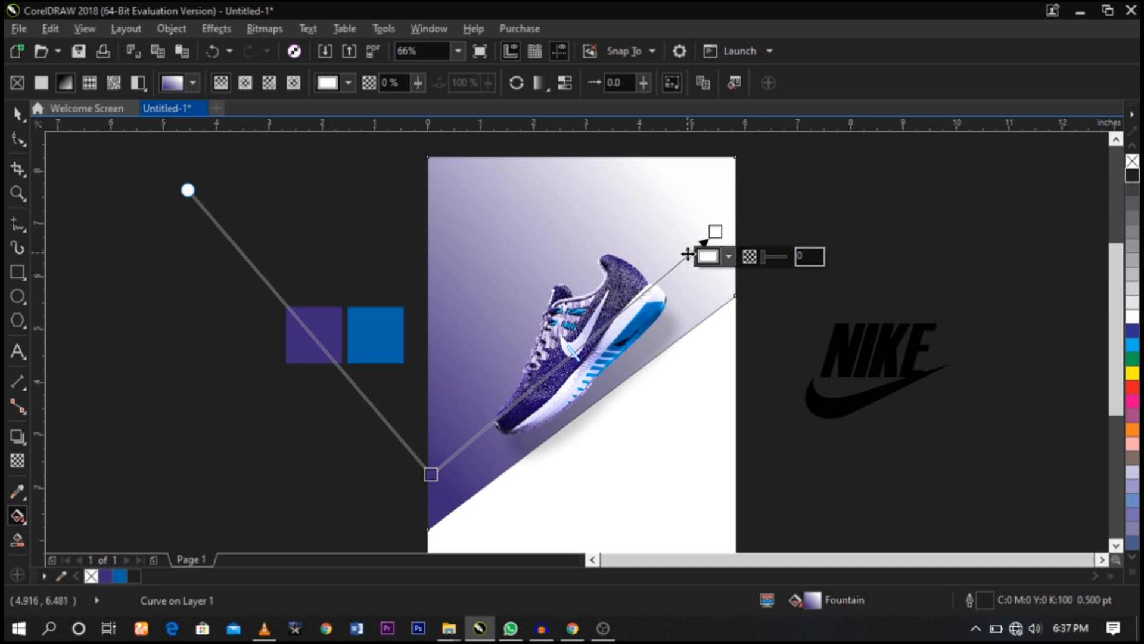
- Give the slanted shape a diagonal fountain fill from the purple to the blue swatch colour and adjust its midpoint and end points
{"action": "left_click", "coordinate": [729, 256]}
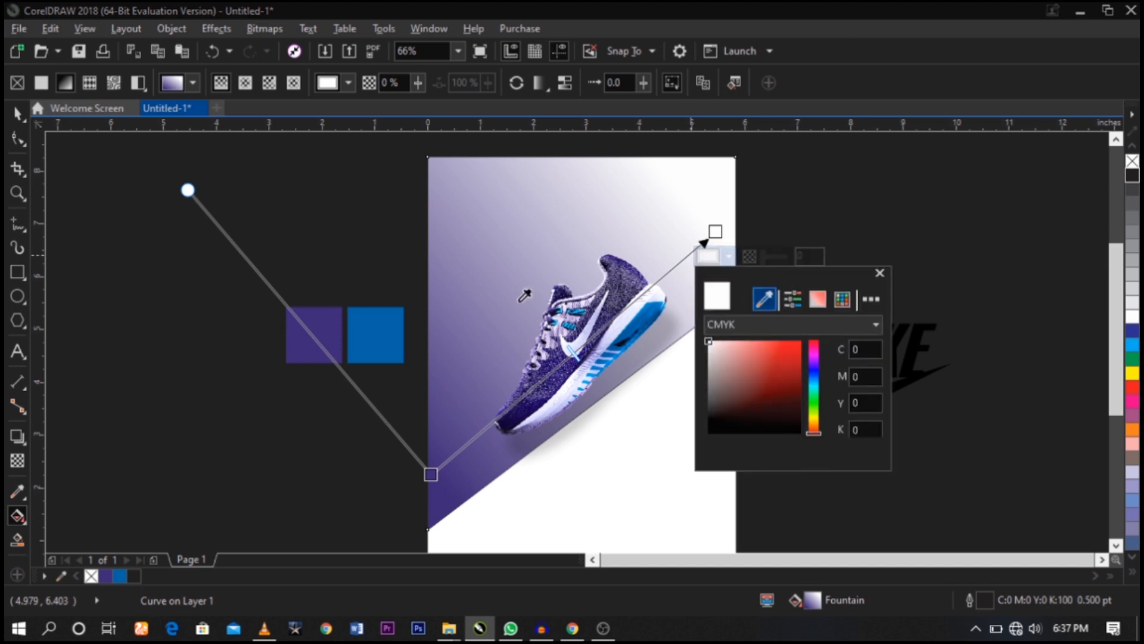
{"action": "left_click", "coordinate": [382, 340]}
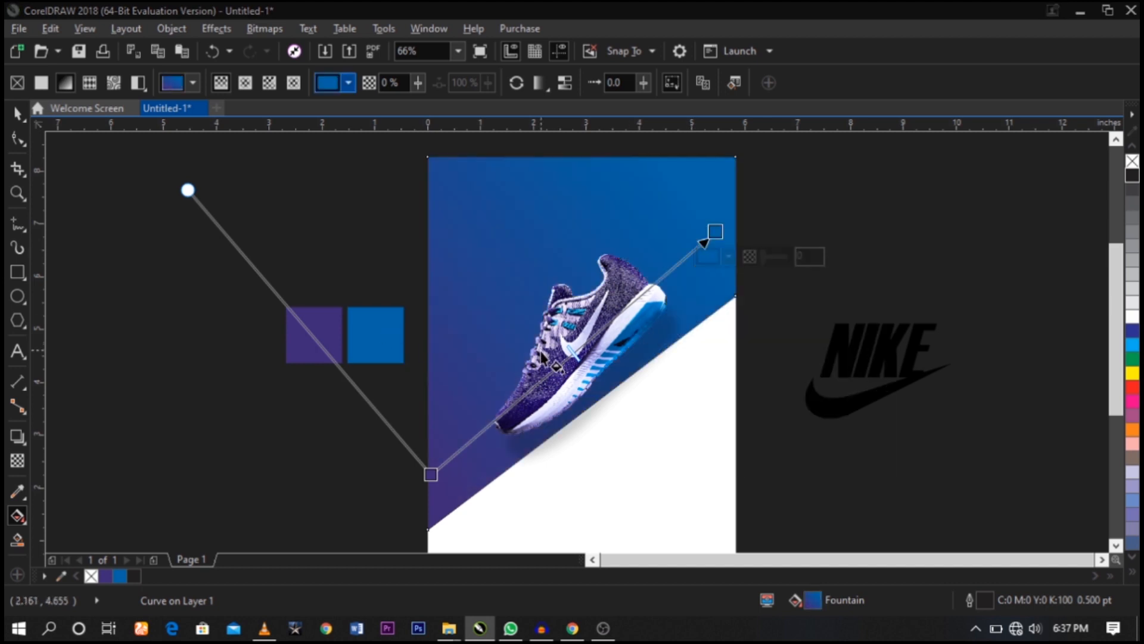
{"action": "left_click_drag", "start_coordinate": [569, 356], "coordinate": [620, 316]}
{"action": "left_click_drag", "start_coordinate": [432, 475], "coordinate": [492, 414]}
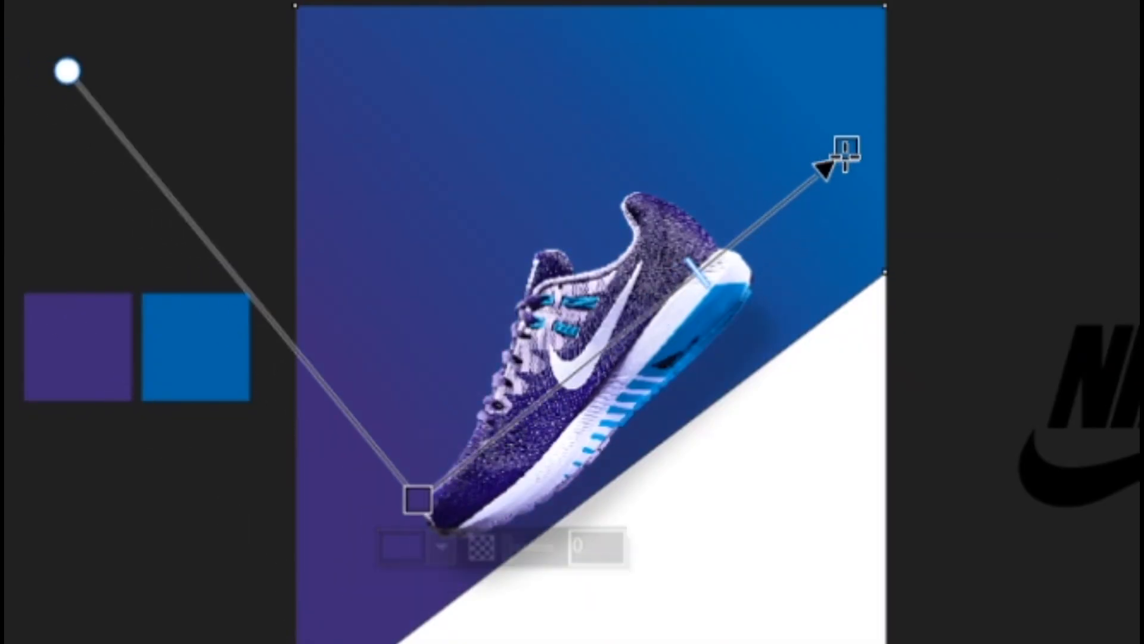
{"action": "left_click_drag", "start_coordinate": [846, 150], "coordinate": [875, 84]}
{"action": "left_click_drag", "start_coordinate": [424, 499], "coordinate": [487, 392]}
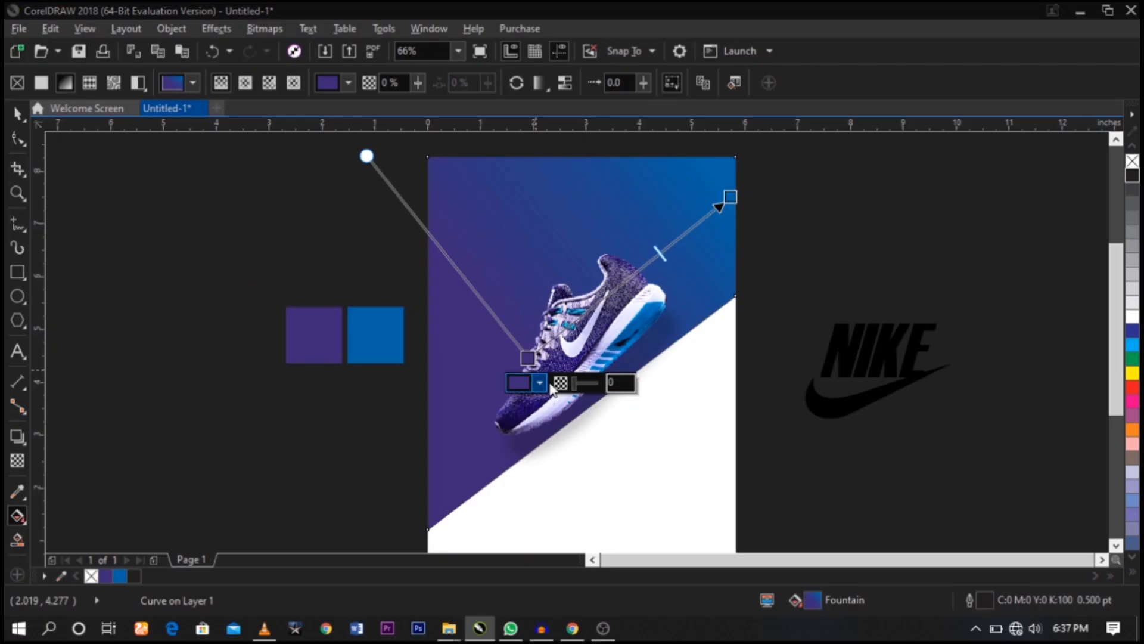
- Darken the fountain fill's purple to #2C176B and extend its blue end to the page's right edge
{"action": "left_click", "coordinate": [540, 384]}
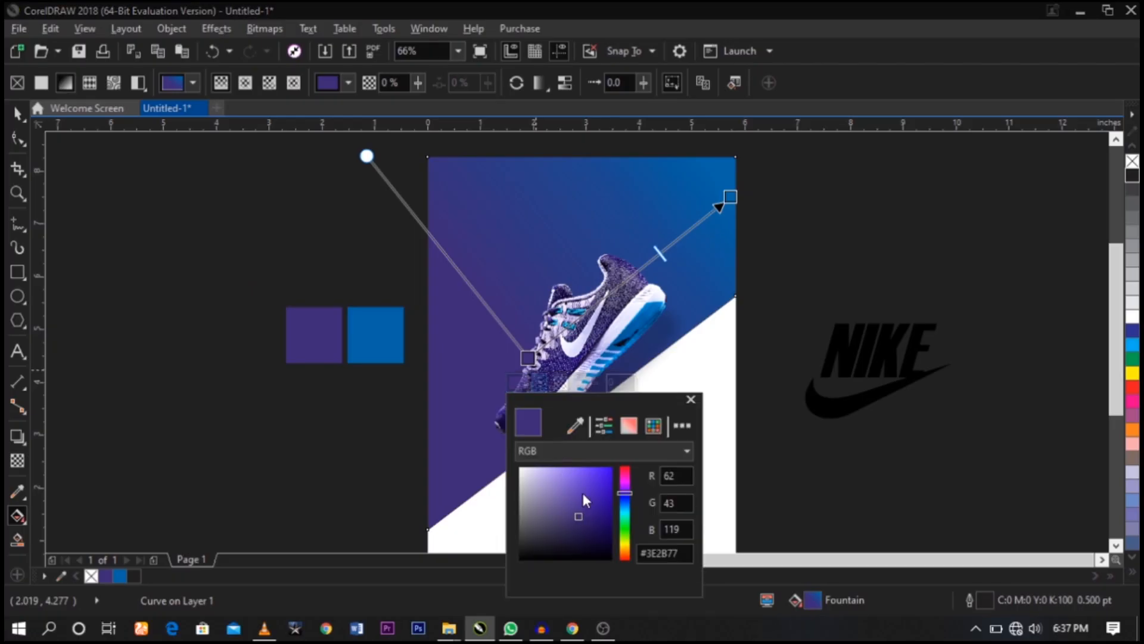
{"action": "left_click_drag", "start_coordinate": [580, 514], "coordinate": [590, 520]}
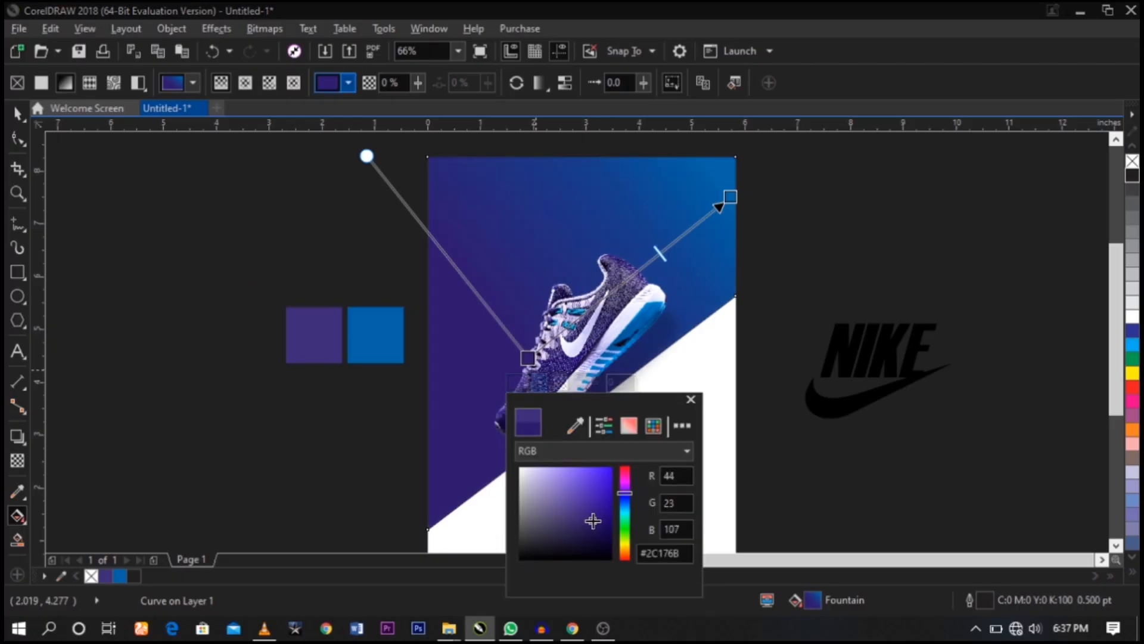
{"action": "left_click", "coordinate": [691, 399]}
{"action": "left_click_drag", "start_coordinate": [730, 195], "coordinate": [736, 188]}
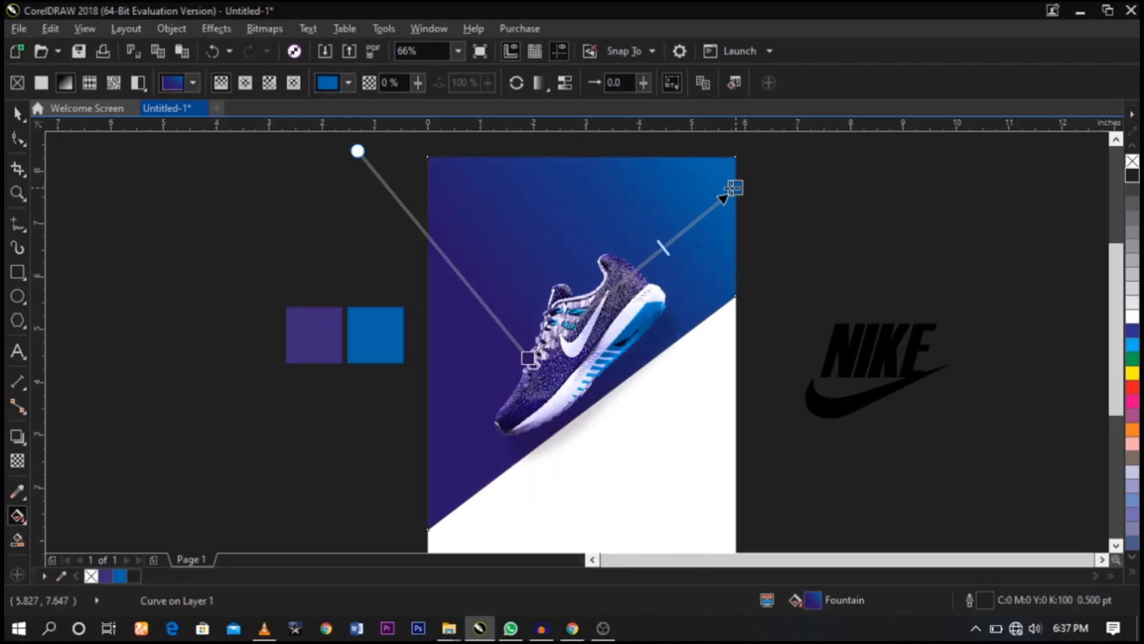
{"action": "left_click", "coordinate": [710, 281]}
{"action": "key", "text": "space"}
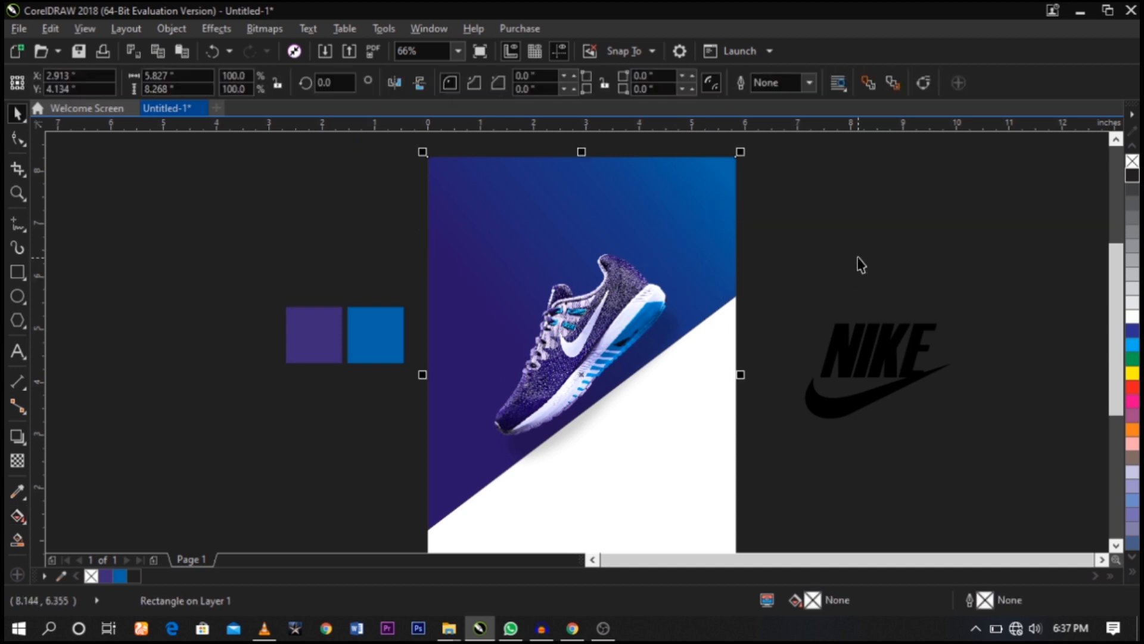
- Select the slanted gradient shape and shift it about 0.1 inch down the page
{"action": "scroll", "coordinate": [652, 227], "scroll_direction": "down", "scroll_amount": 2}
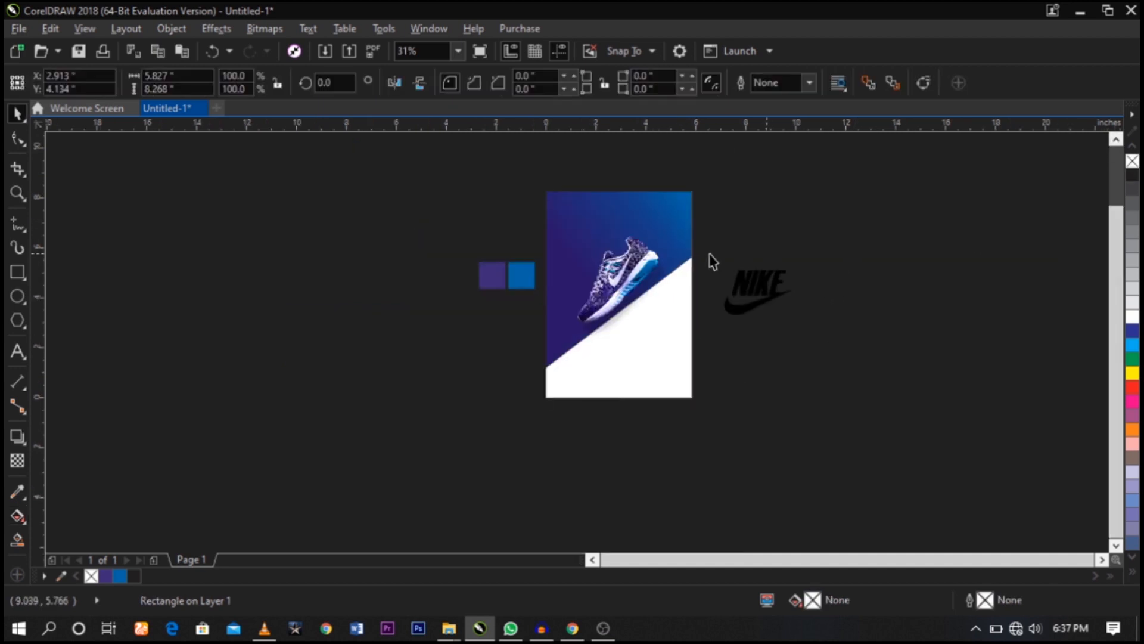
{"action": "left_click", "coordinate": [690, 262]}
{"action": "scroll", "coordinate": [689, 260], "scroll_direction": "up", "scroll_amount": 4}
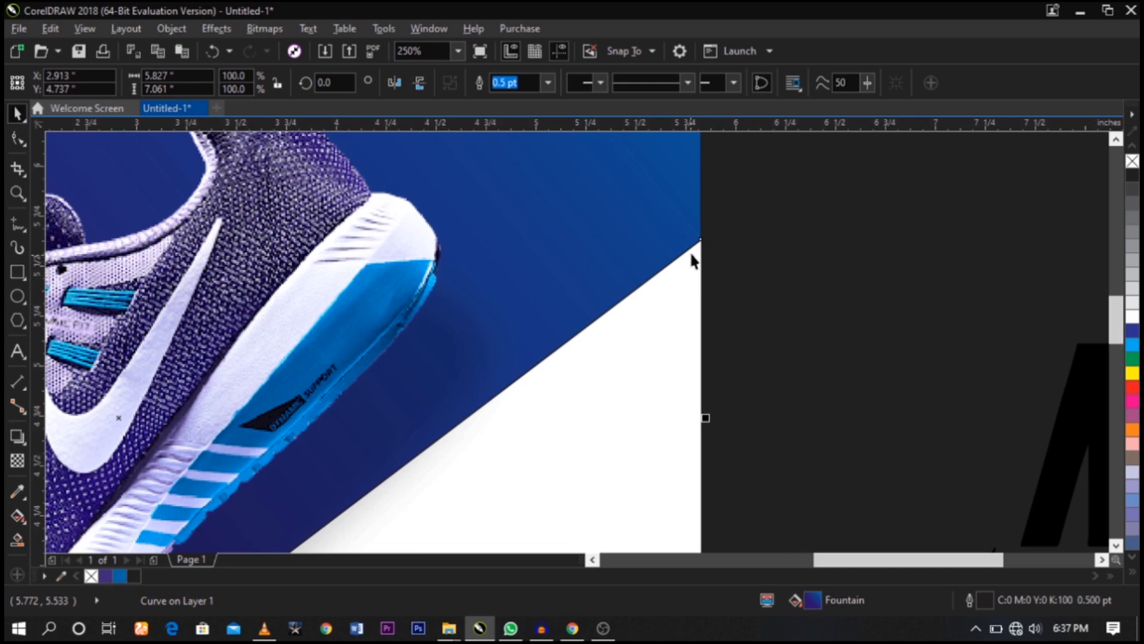
{"action": "left_click", "coordinate": [707, 255]}
{"action": "left_click", "coordinate": [696, 255]}
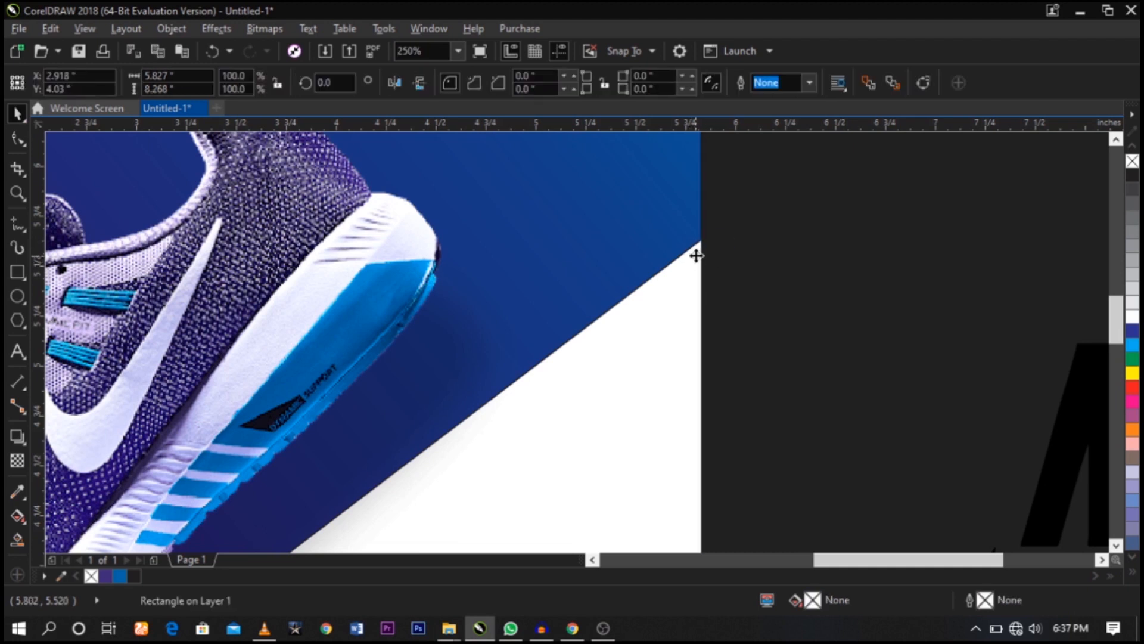
{"action": "left_click", "coordinate": [697, 258]}
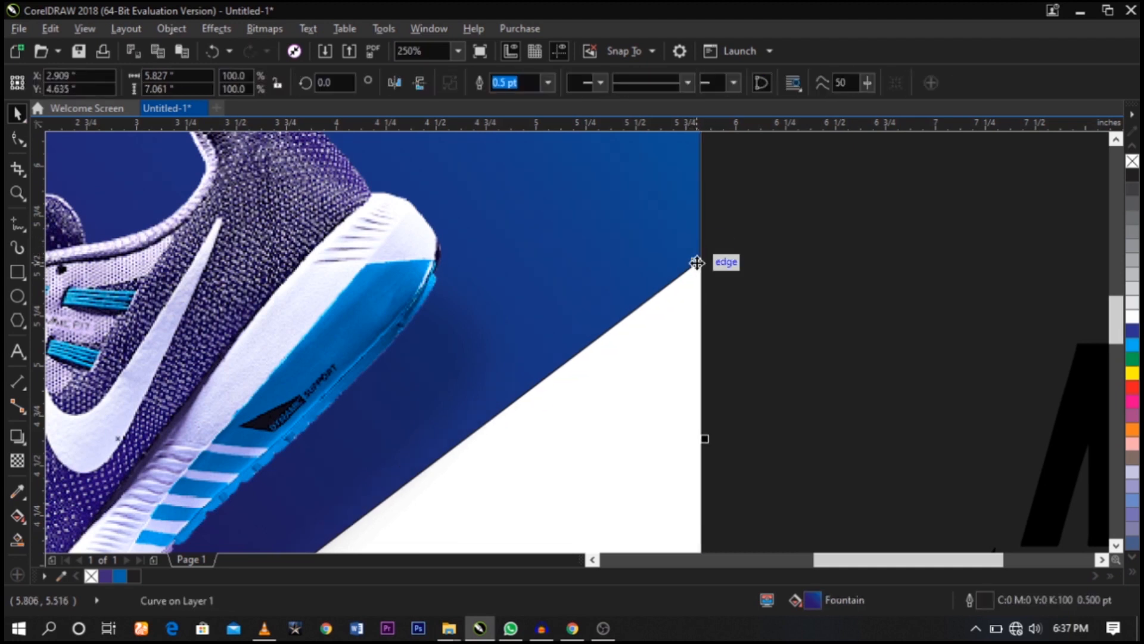
- Remove the outline from the slanted gradient shape so its diagonal edge has no dark line
{"action": "scroll", "coordinate": [620, 294], "scroll_direction": "up", "scroll_amount": 4}
{"action": "scroll", "coordinate": [769, 273], "scroll_direction": "down", "scroll_amount": 5}
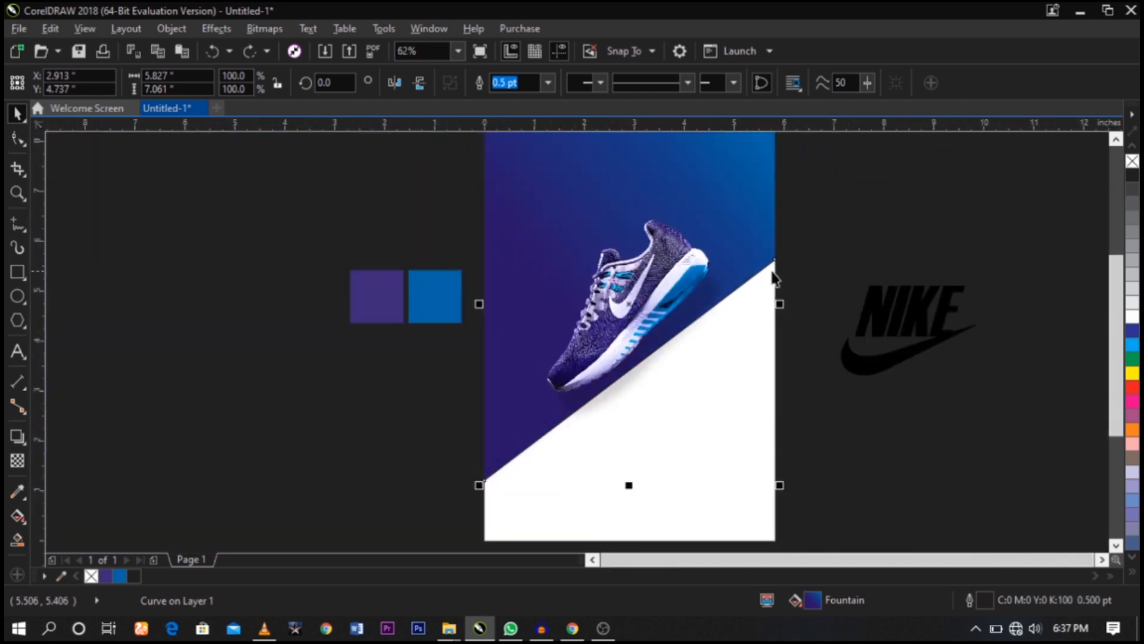
{"action": "scroll", "coordinate": [780, 275], "scroll_direction": "up", "scroll_amount": 3}
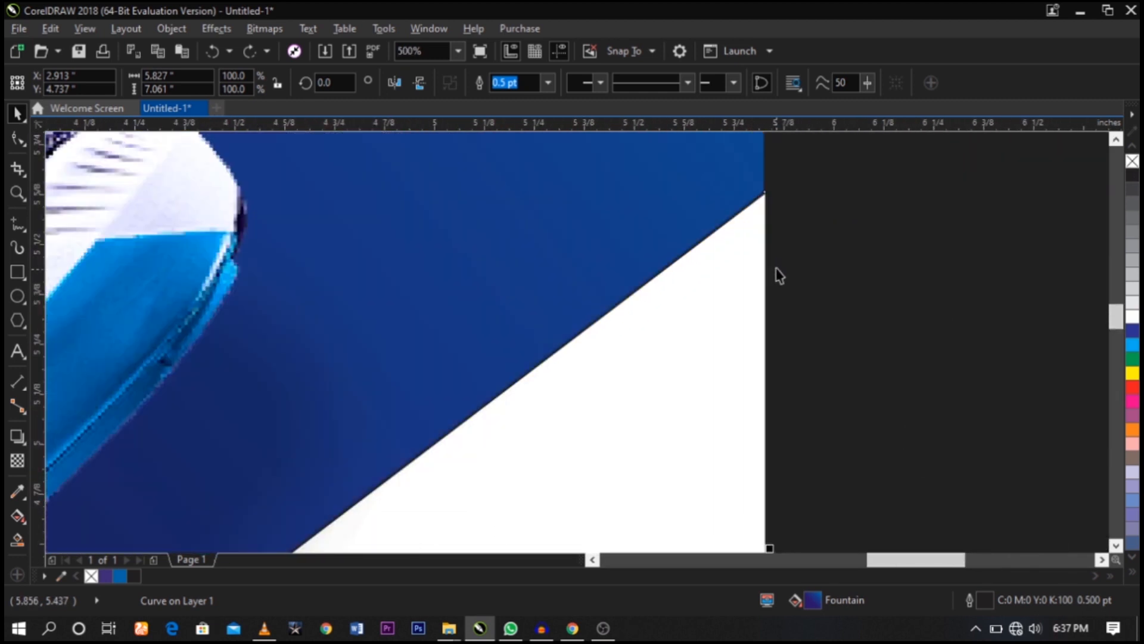
{"action": "right_click", "coordinate": [1133, 169]}
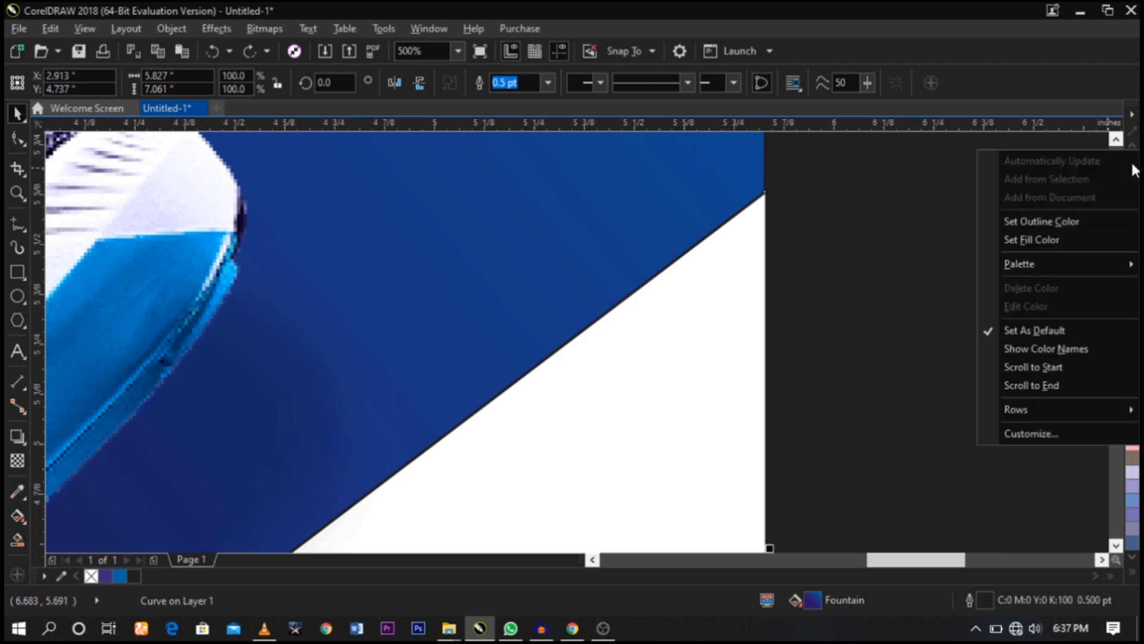
{"action": "left_click", "coordinate": [970, 190]}
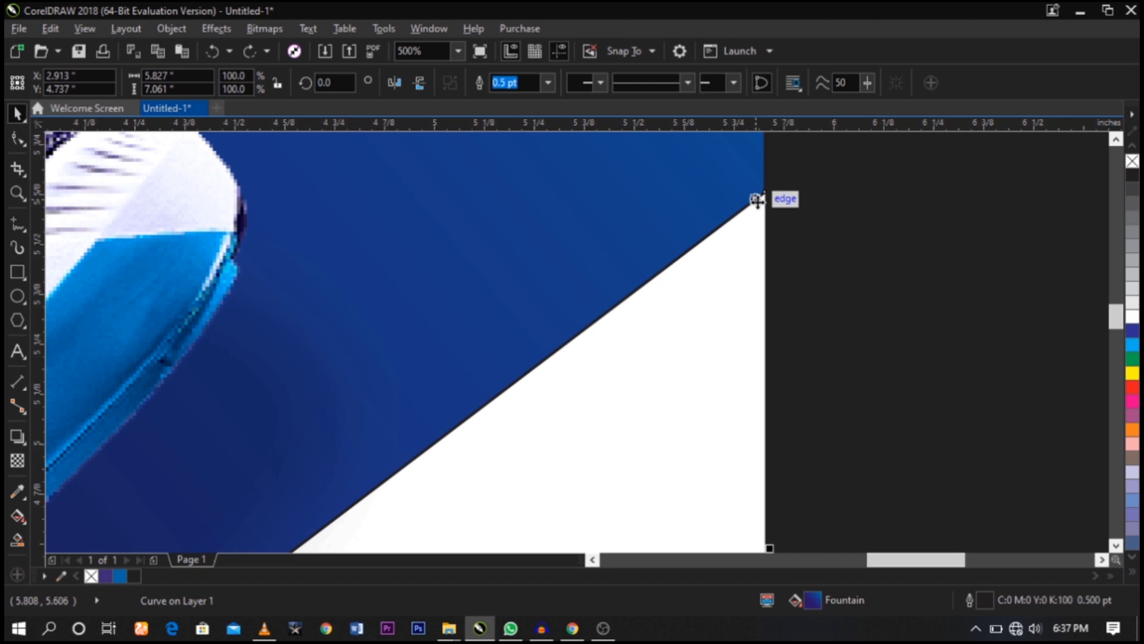
{"action": "right_click", "coordinate": [1133, 169]}
{"action": "left_click", "coordinate": [907, 258]}
{"action": "scroll", "coordinate": [906, 263], "scroll_direction": "down", "scroll_amount": 8}
{"action": "scroll", "coordinate": [908, 329], "scroll_direction": "up", "scroll_amount": 2}
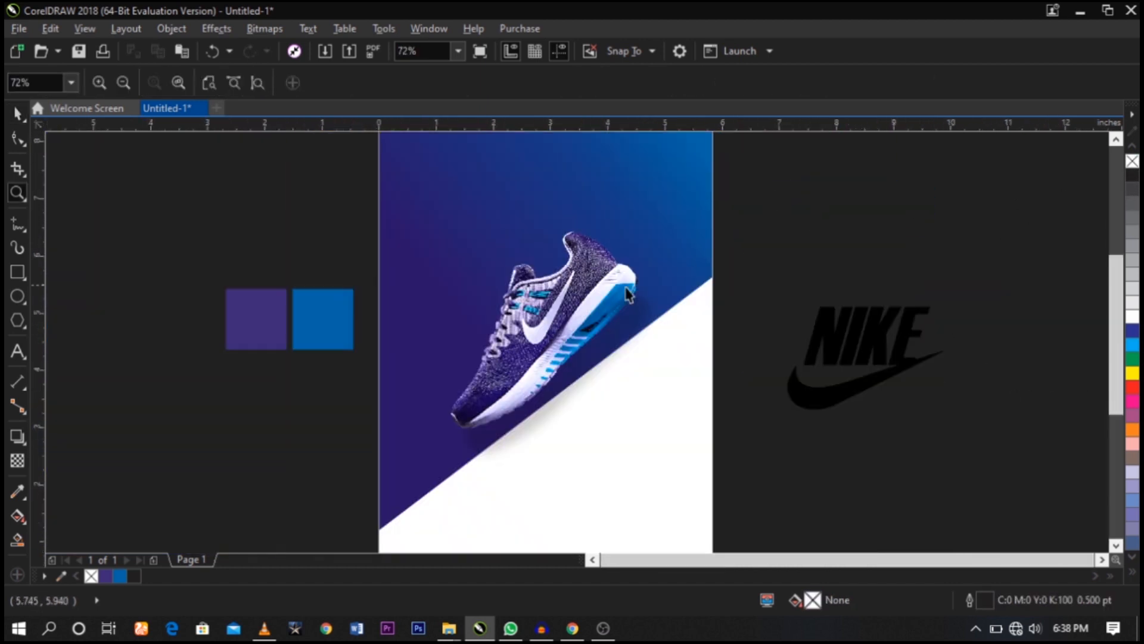
{"action": "left_click", "coordinate": [834, 268]}
{"action": "left_click", "coordinate": [835, 269]}
- Lower the shoe image onto the diagonal edge and scale it up to about 70%, about 4.9 inches wide
{"action": "left_click_drag", "start_coordinate": [571, 322], "coordinate": [583, 356]}
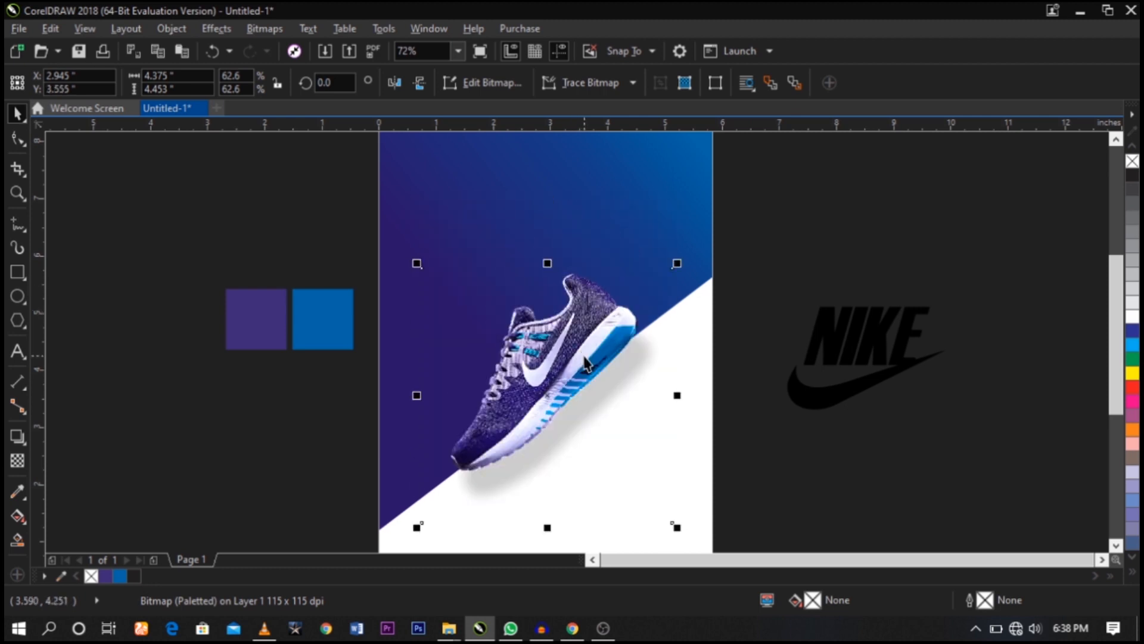
{"action": "left_click_drag", "start_coordinate": [681, 264], "coordinate": [696, 245]}
{"action": "left_click_drag", "start_coordinate": [640, 302], "coordinate": [640, 300]}
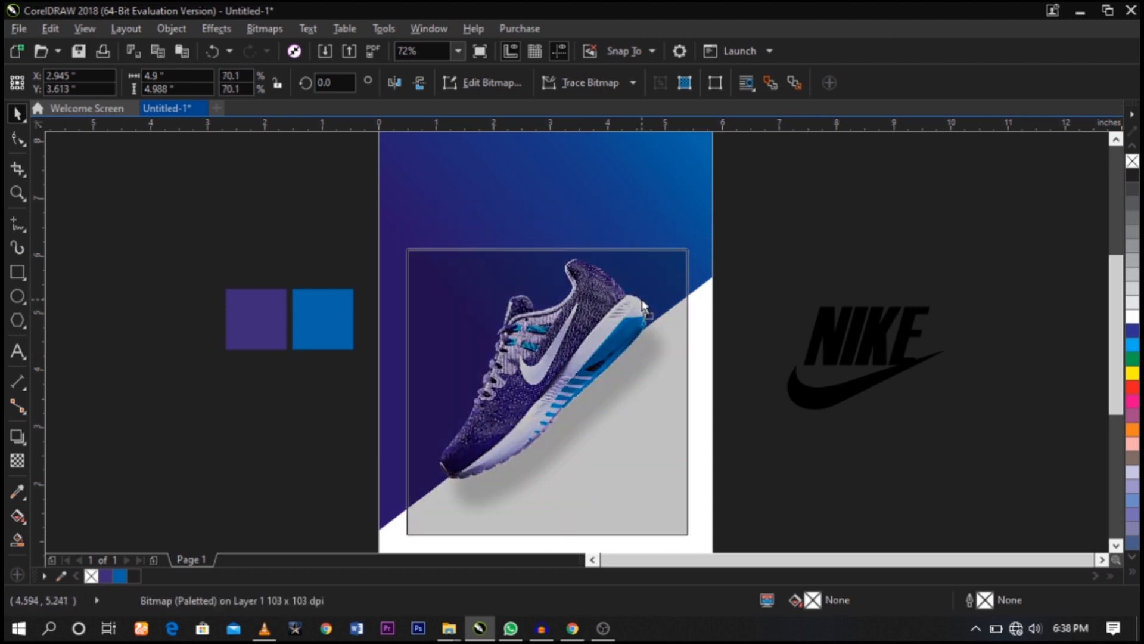
{"action": "left_click", "coordinate": [690, 215]}
- Scale the Nike logo to about 60%, place it in the page's upper-left area and fill it with white
{"action": "scroll", "coordinate": [656, 242], "scroll_direction": "down", "scroll_amount": 3}
{"action": "key", "text": "z"}
{"action": "left_click_drag", "start_coordinate": [784, 453], "coordinate": [486, 148]}
{"action": "key", "text": "space"}
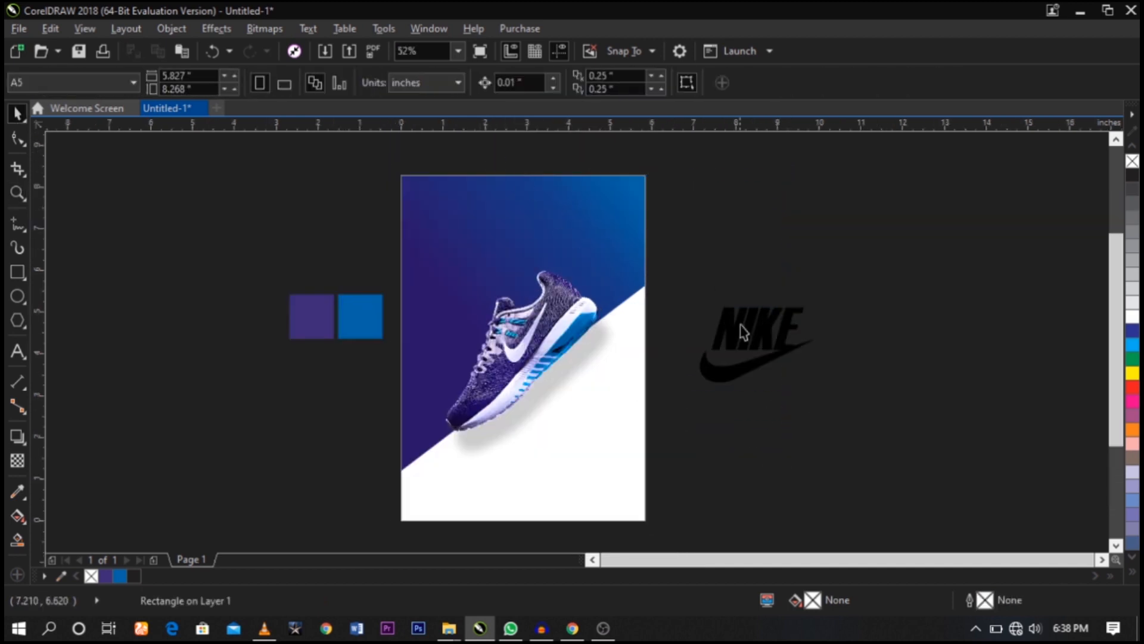
{"action": "left_click", "coordinate": [755, 344]}
{"action": "left_click_drag", "start_coordinate": [820, 387], "coordinate": [498, 230]}
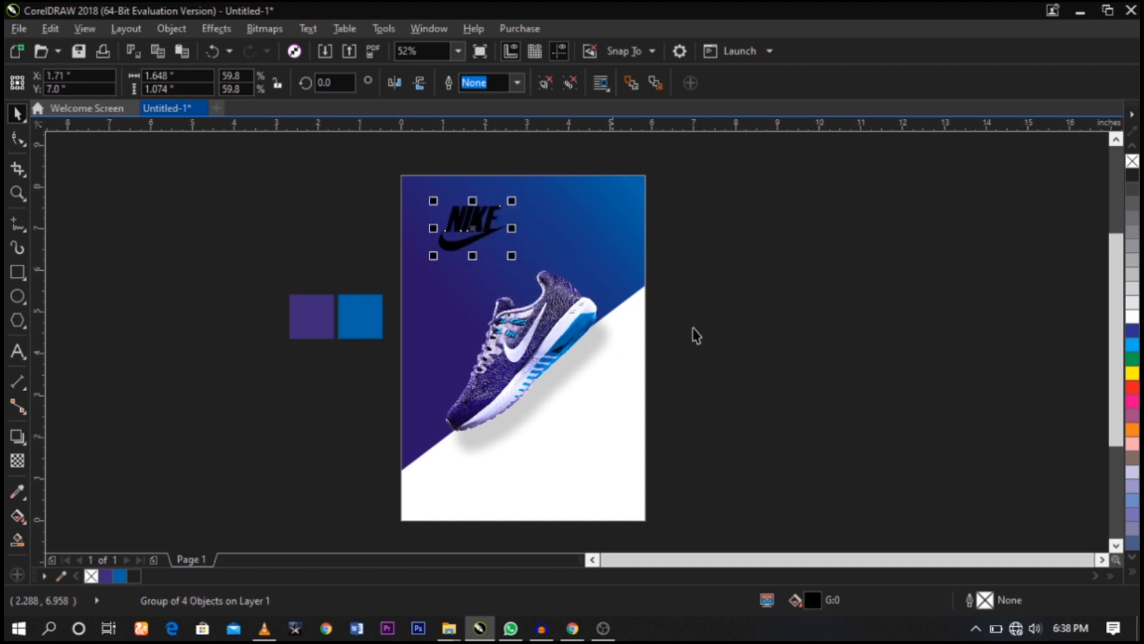
{"action": "left_click", "coordinate": [1131, 319]}
- Fine-tune the white Nike logo's size in the page's upper-left area
{"action": "key", "text": "z"}
{"action": "mouse_move", "coordinate": [371, 166]}
{"action": "left_mouse_down"}
{"action": "mouse_move", "coordinate": [626, 345]}
{"action": "mouse_move", "coordinate": [544, 304]}
{"action": "mouse_move", "coordinate": [554, 310]}
{"action": "left_mouse_up"}
{"action": "left_click_drag", "start_coordinate": [516, 276], "coordinate": [516, 276]}
{"action": "left_click", "coordinate": [117, 355]}
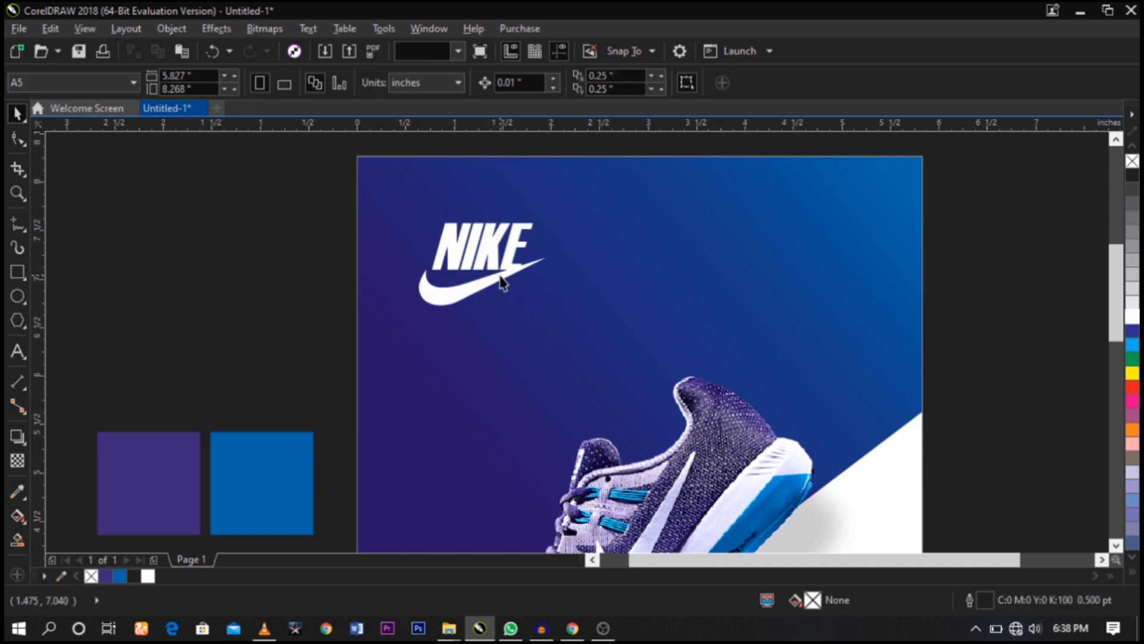
{"action": "left_click", "coordinate": [503, 284]}
{"action": "left_click_drag", "start_coordinate": [549, 312], "coordinate": [560, 318]}
{"action": "scroll", "coordinate": [506, 266], "scroll_direction": "down", "scroll_amount": 3}
- Enlarge the shoe image slightly over the diagonal edge
{"action": "key", "text": "z"}
{"action": "left_click_drag", "start_coordinate": [358, 197], "coordinate": [803, 537]}
{"action": "left_click", "coordinate": [676, 354]}
{"action": "left_click_drag", "start_coordinate": [697, 242], "coordinate": [708, 232]}
- Place a shoe copy about 7.23 inches wide inside the background PowerClip and position it toward the page's upper right
{"action": "left_click_drag", "start_coordinate": [579, 318], "coordinate": [678, 254]}
{"action": "key", "text": "Escape"}
{"action": "left_click", "coordinate": [852, 376]}
{"action": "left_click", "coordinate": [763, 207]}
{"action": "left_click", "coordinate": [745, 171], "text": "ctrl"}
{"action": "left_click_drag", "start_coordinate": [495, 412], "coordinate": [640, 295]}
{"action": "left_click", "coordinate": [640, 296]}
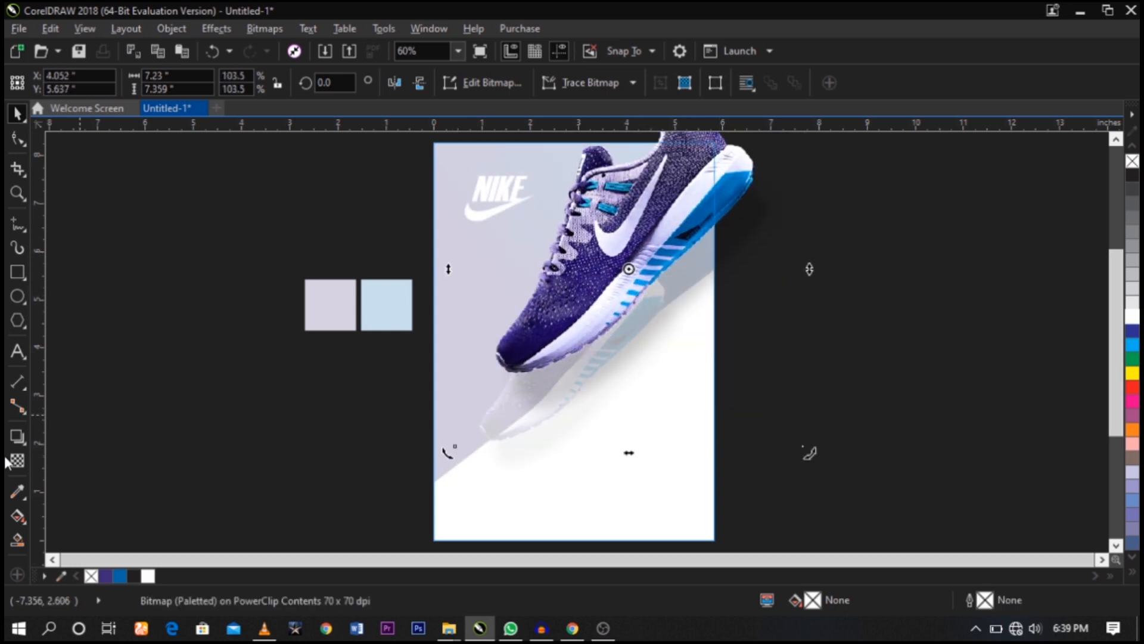
- Give the large shoe copy 87% uniform transparency, move it to the page's left side and finish editing the PowerClip
{"action": "left_click", "coordinate": [17, 465]}
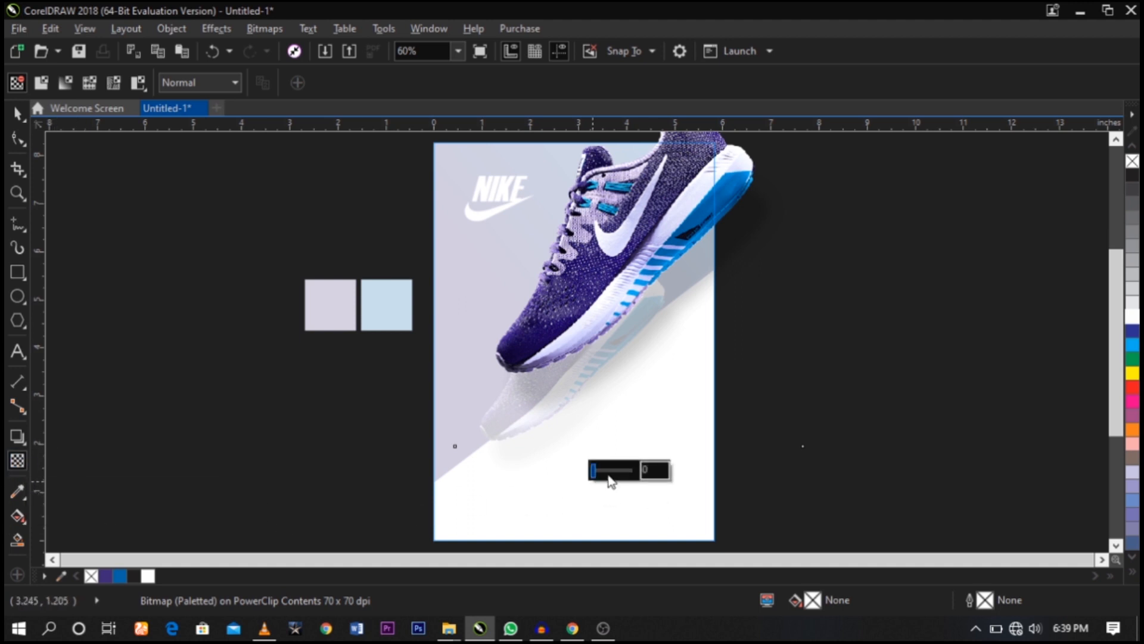
{"action": "left_click", "coordinate": [629, 477]}
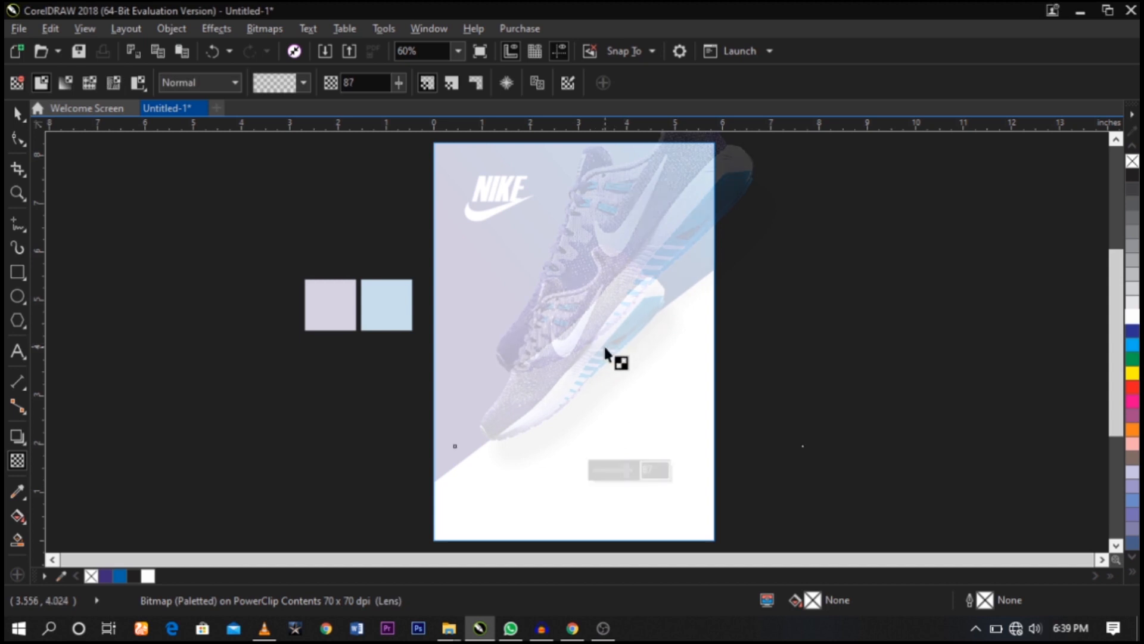
{"action": "key", "text": "space"}
{"action": "left_click_drag", "start_coordinate": [644, 256], "coordinate": [500, 314]}
{"action": "left_click", "coordinate": [830, 322], "text": "ctrl"}
{"action": "key", "text": "F3"}
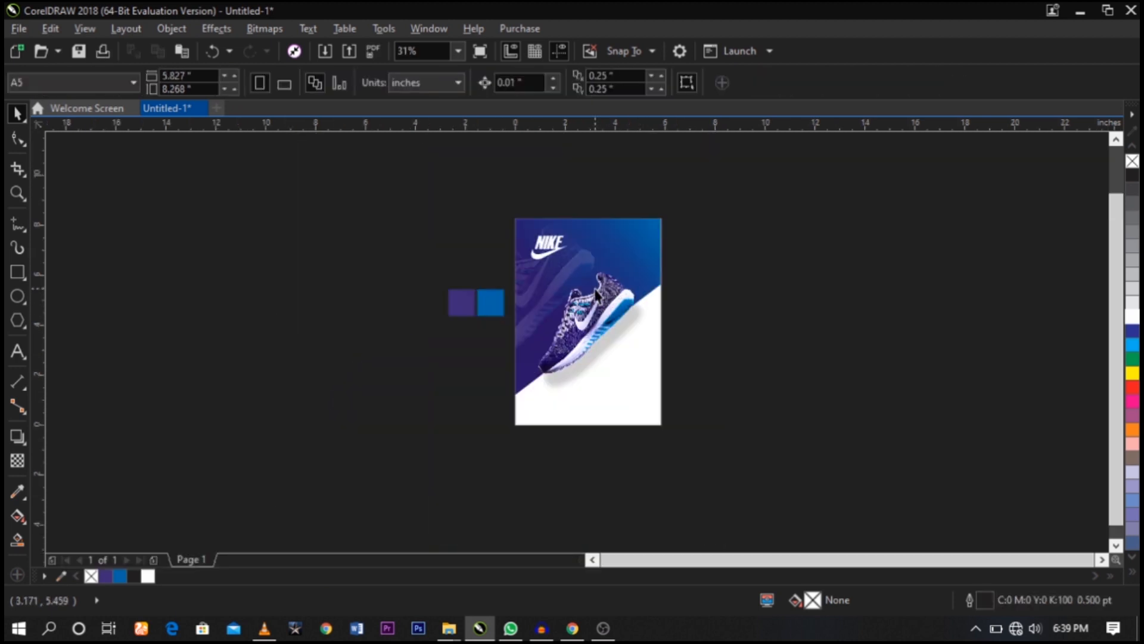
- Reopen the background PowerClip, move the faint shoe to the page's right side, enlarge it and finish editing
{"action": "key", "text": "F2"}
{"action": "left_click_drag", "start_coordinate": [480, 203], "coordinate": [677, 383]}
{"action": "left_click", "coordinate": [621, 255], "text": "ctrl"}
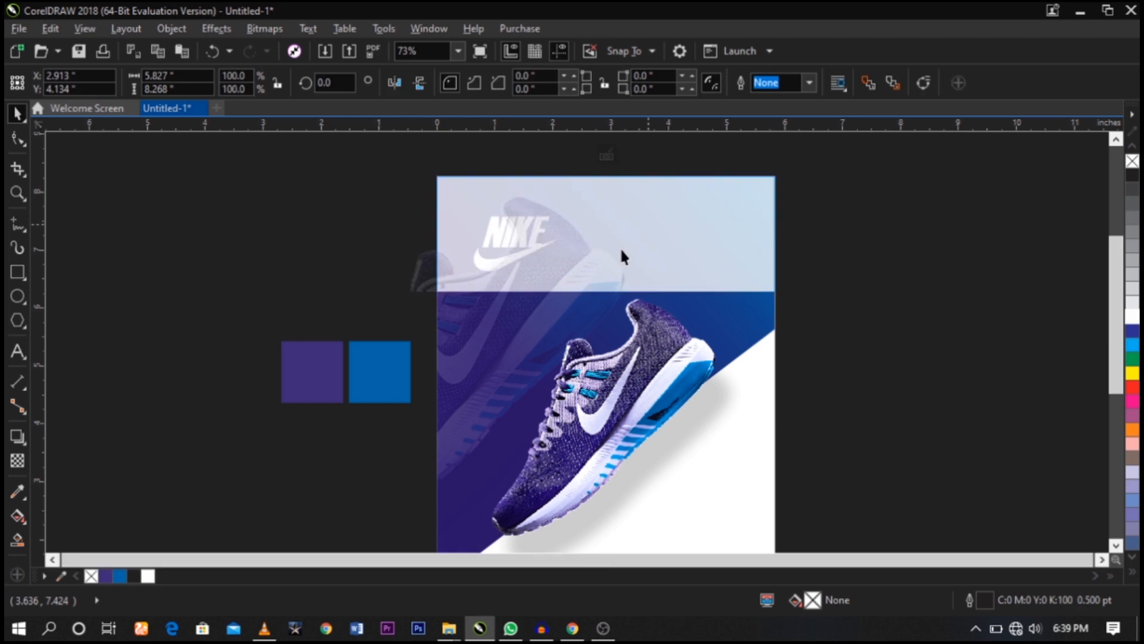
{"action": "left_click_drag", "start_coordinate": [495, 325], "coordinate": [746, 397]}
{"action": "left_click_drag", "start_coordinate": [926, 173], "coordinate": [978, 128]}
{"action": "left_click_drag", "start_coordinate": [835, 266], "coordinate": [795, 324]}
{"action": "left_click", "coordinate": [1000, 366], "text": "ctrl"}
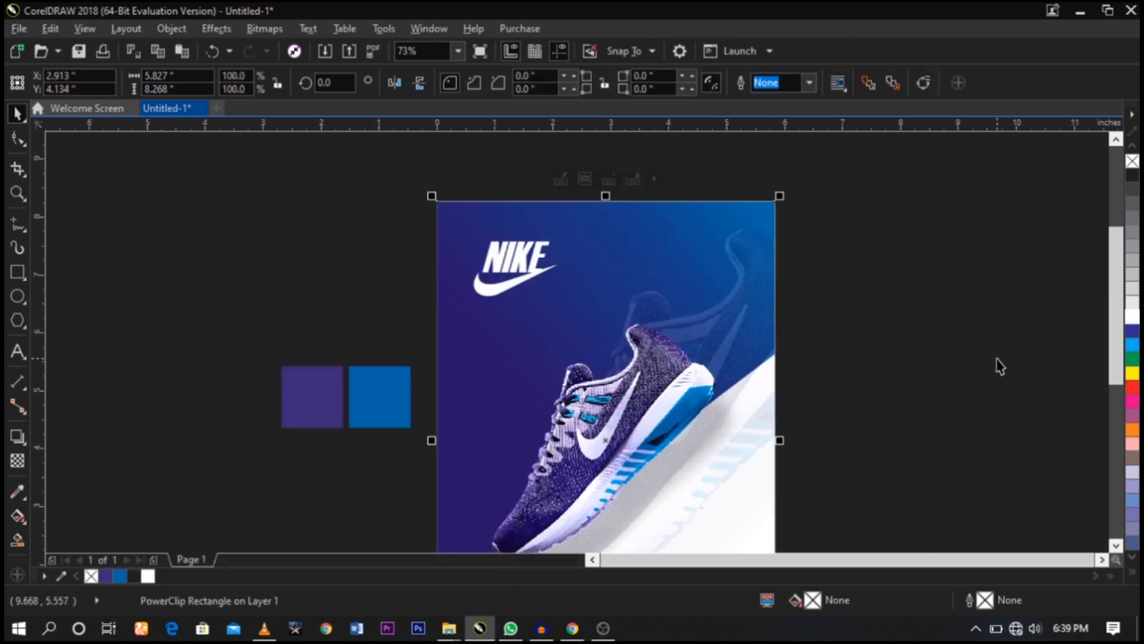
{"action": "scroll", "coordinate": [727, 275], "scroll_direction": "down", "scroll_amount": 2}
{"action": "left_click", "coordinate": [820, 280]}
- Draw a rectangle about 3.24 by 1.78 inches over the lower part of the shoe and its shadow
{"action": "key", "text": "z"}
{"action": "left_click_drag", "start_coordinate": [813, 225], "coordinate": [542, 487]}
{"action": "key", "text": "z"}
{"action": "left_click_drag", "start_coordinate": [346, 323], "coordinate": [770, 485]}
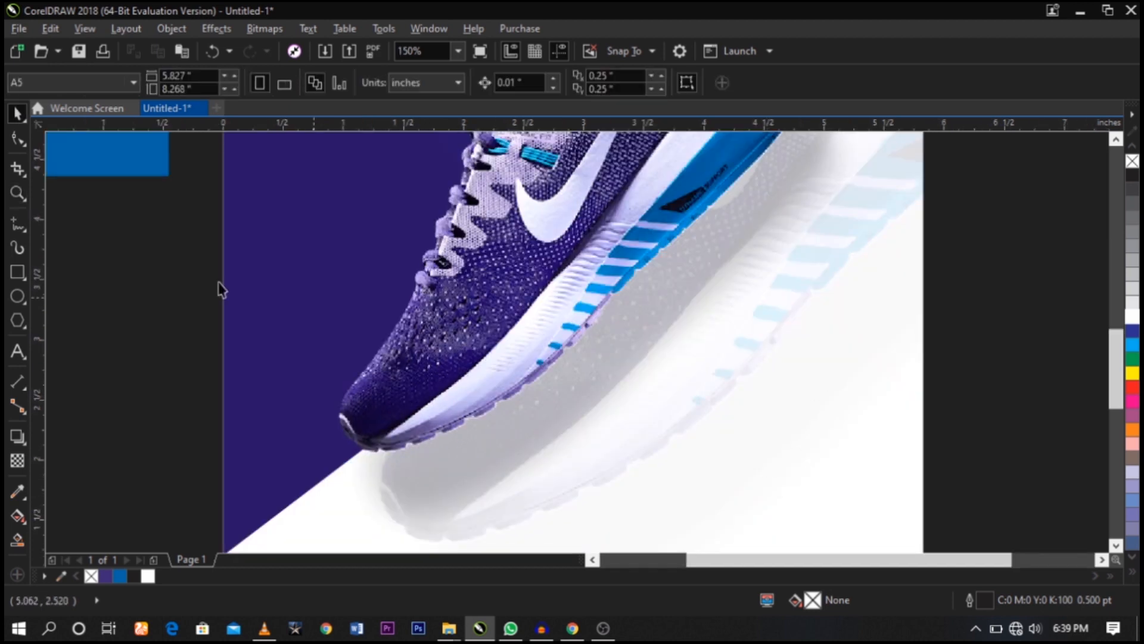
{"action": "left_click", "coordinate": [18, 273]}
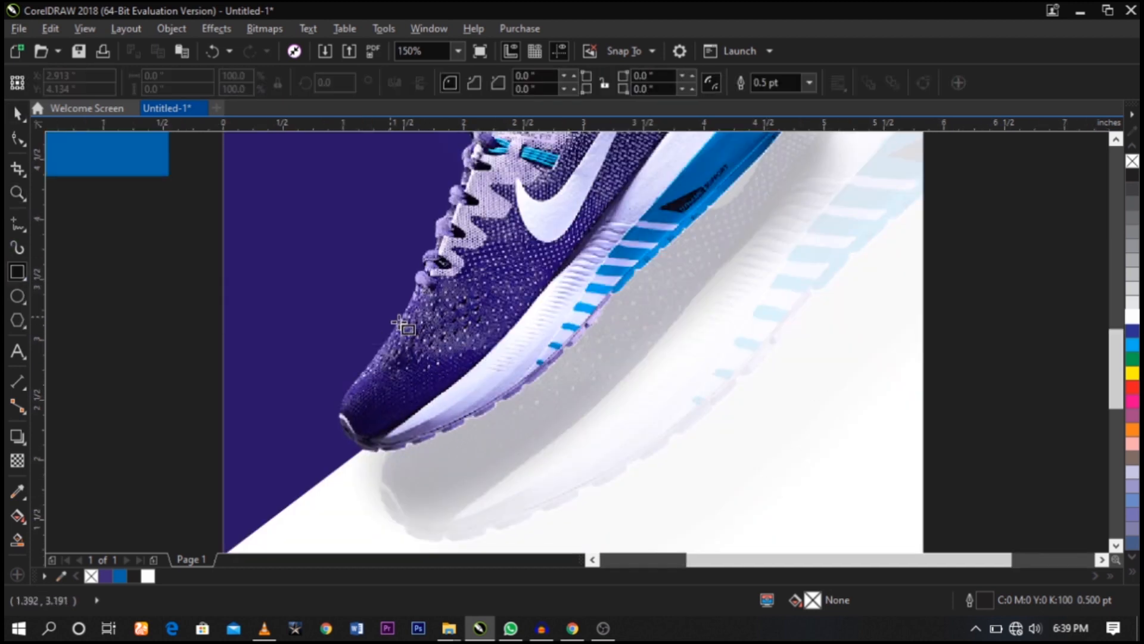
{"action": "left_click", "coordinate": [17, 227]}
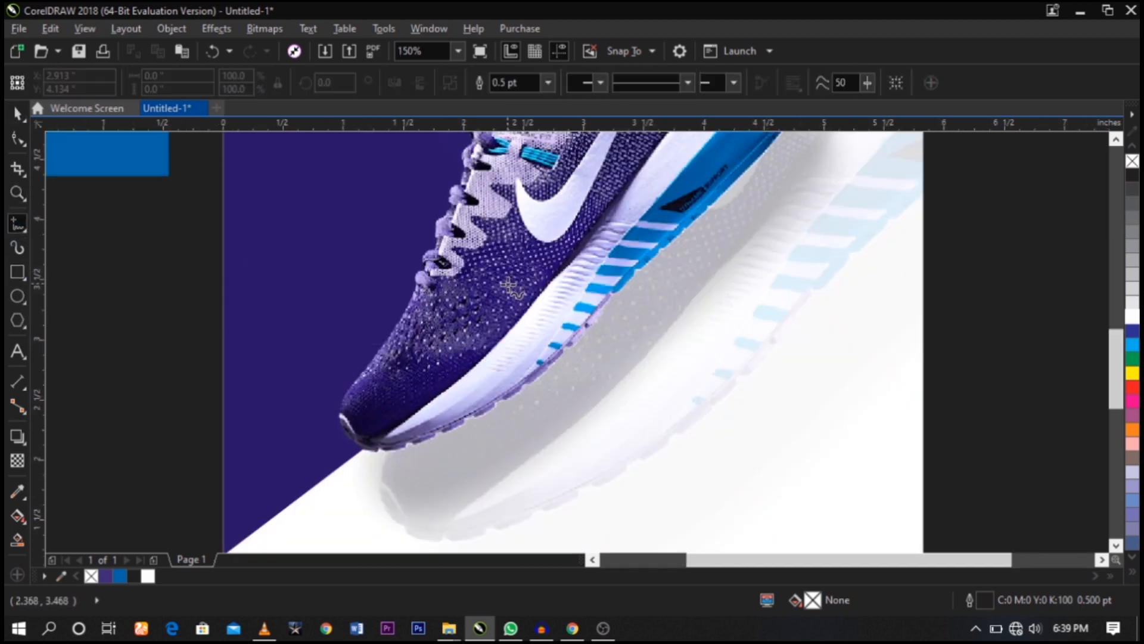
{"action": "left_click", "coordinate": [18, 272]}
{"action": "scroll", "coordinate": [398, 286], "scroll_direction": "down", "scroll_amount": 2}
{"action": "left_click_drag", "start_coordinate": [425, 249], "coordinate": [620, 356]}
{"action": "left_click_drag", "start_coordinate": [585, 314], "coordinate": [585, 296]}
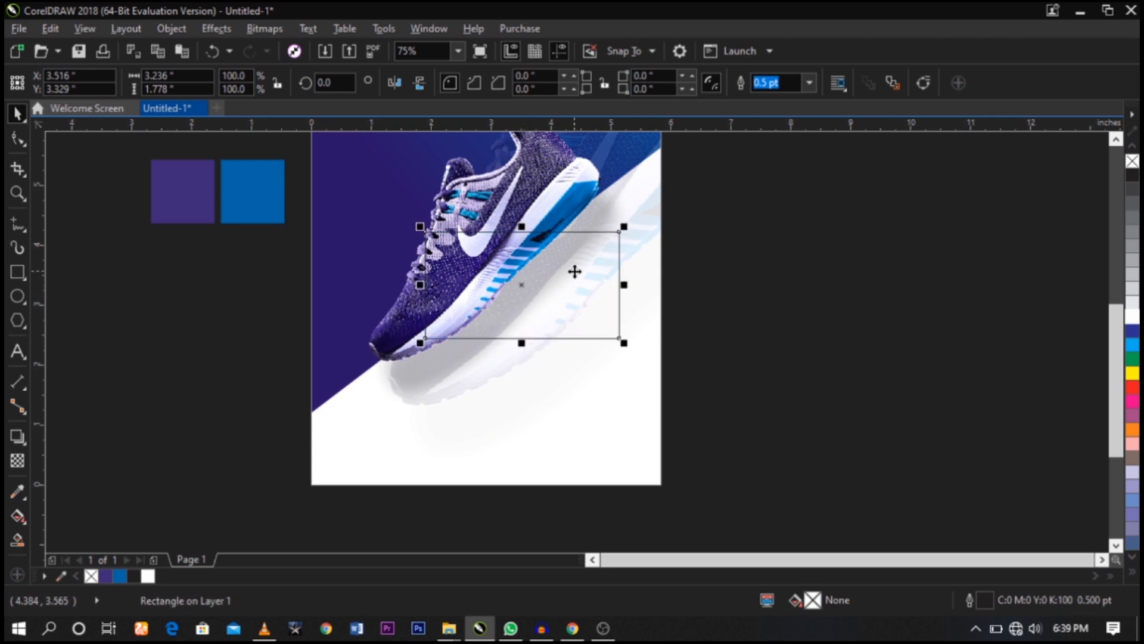
- Set the rectangle's outline width to 4.0 pt
{"action": "scroll", "coordinate": [575, 272], "scroll_direction": "up", "scroll_amount": 1}
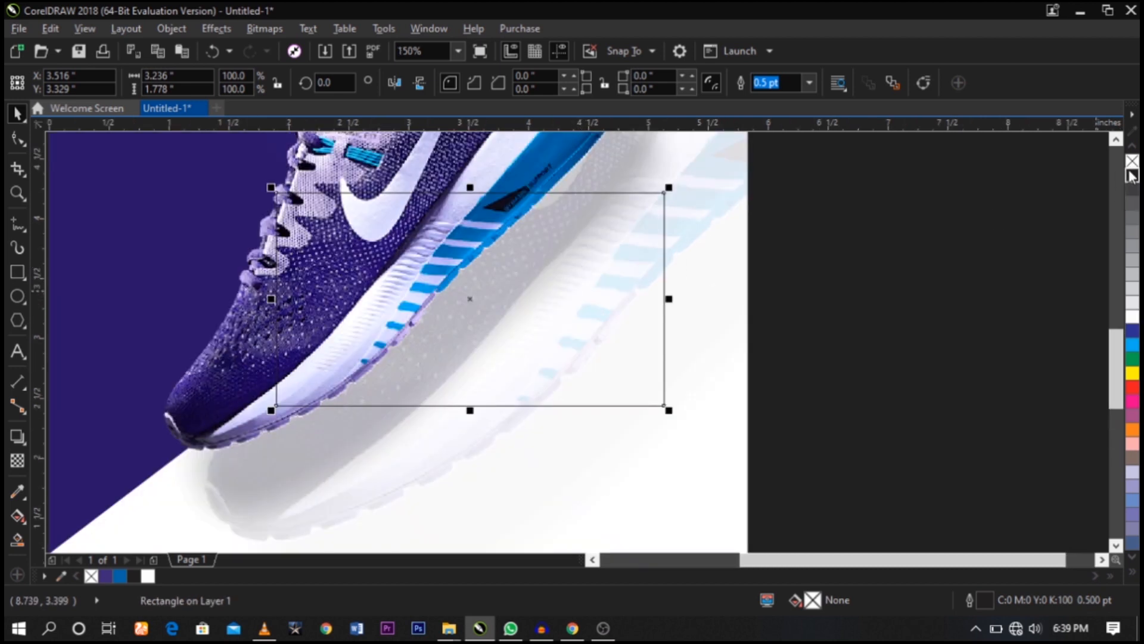
{"action": "key", "text": "F12"}
{"action": "left_click", "coordinate": [466, 204]}
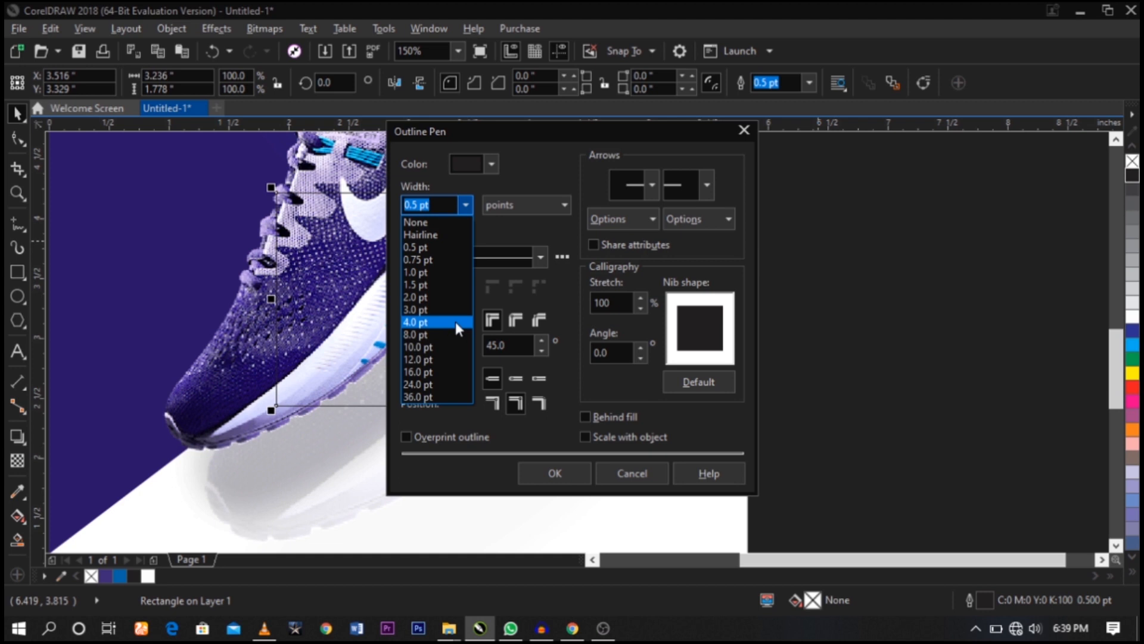
{"action": "left_click", "coordinate": [456, 321]}
{"action": "left_click", "coordinate": [539, 468]}
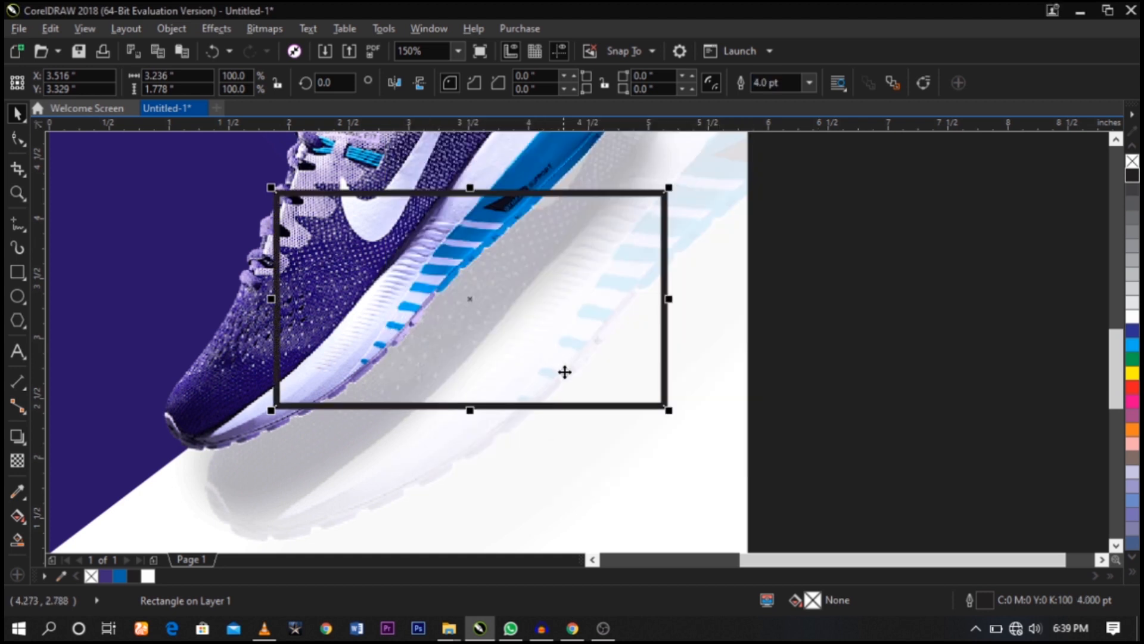
- Set the rectangle's outline width to 8.0 pt and colour the outline blue #0064A6
{"action": "key", "text": "F12"}
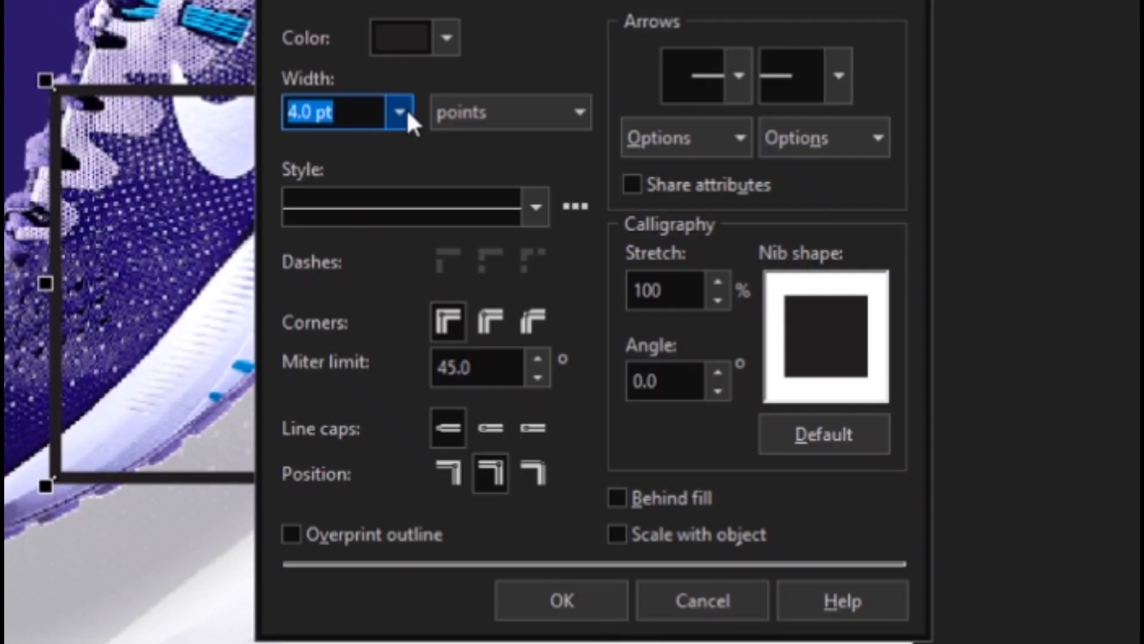
{"action": "left_click", "coordinate": [466, 204]}
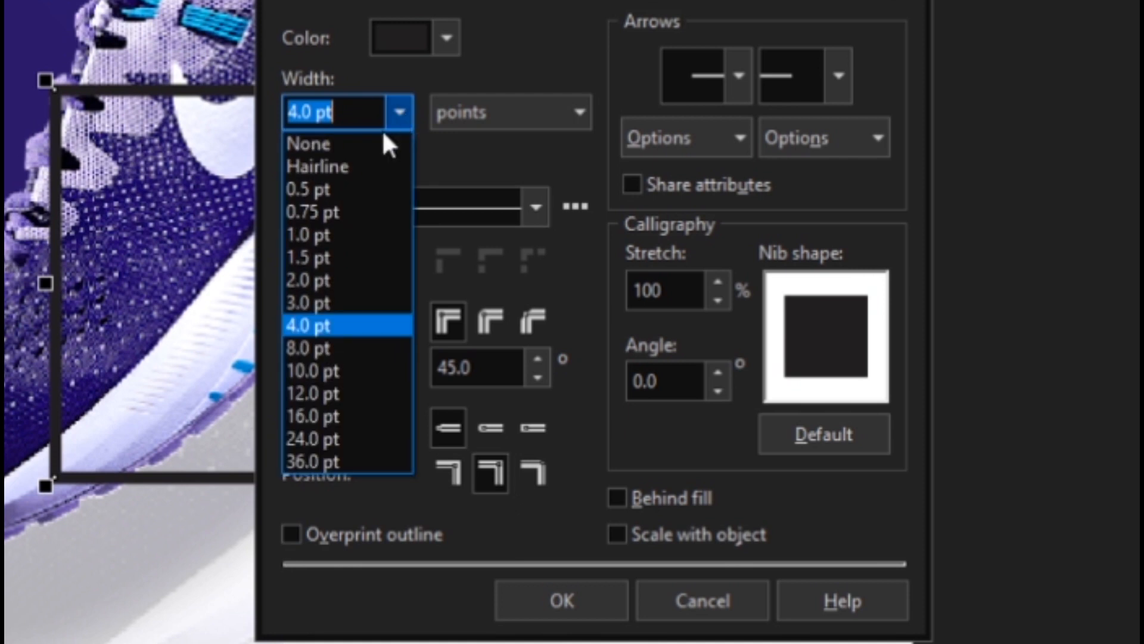
{"action": "left_click", "coordinate": [360, 352]}
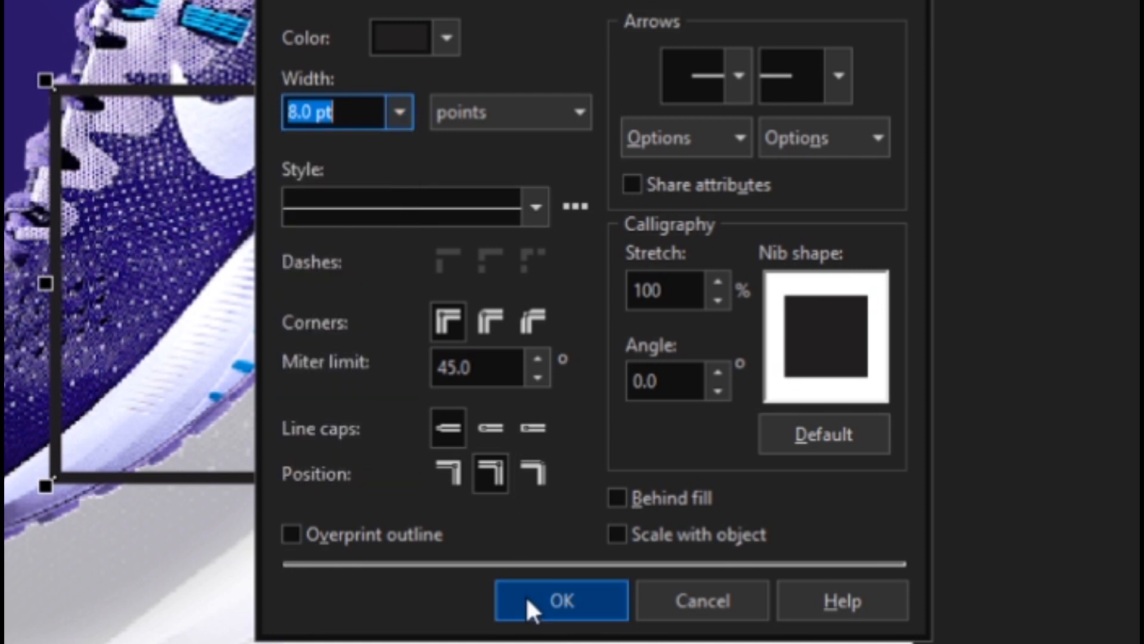
{"action": "left_click", "coordinate": [539, 602]}
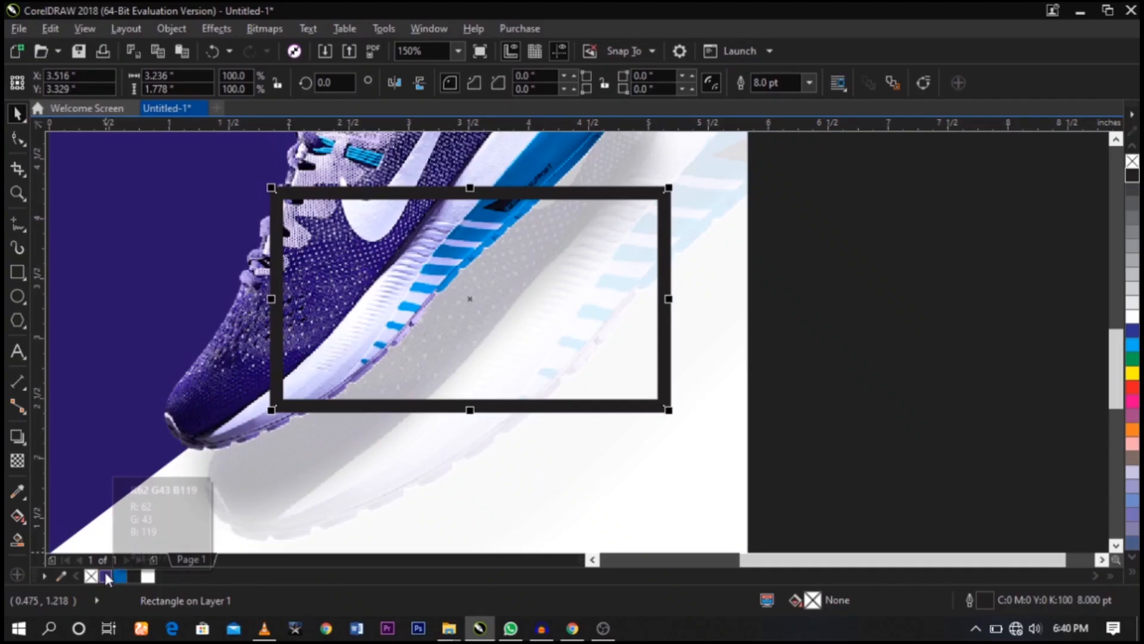
{"action": "right_click", "coordinate": [115, 573]}
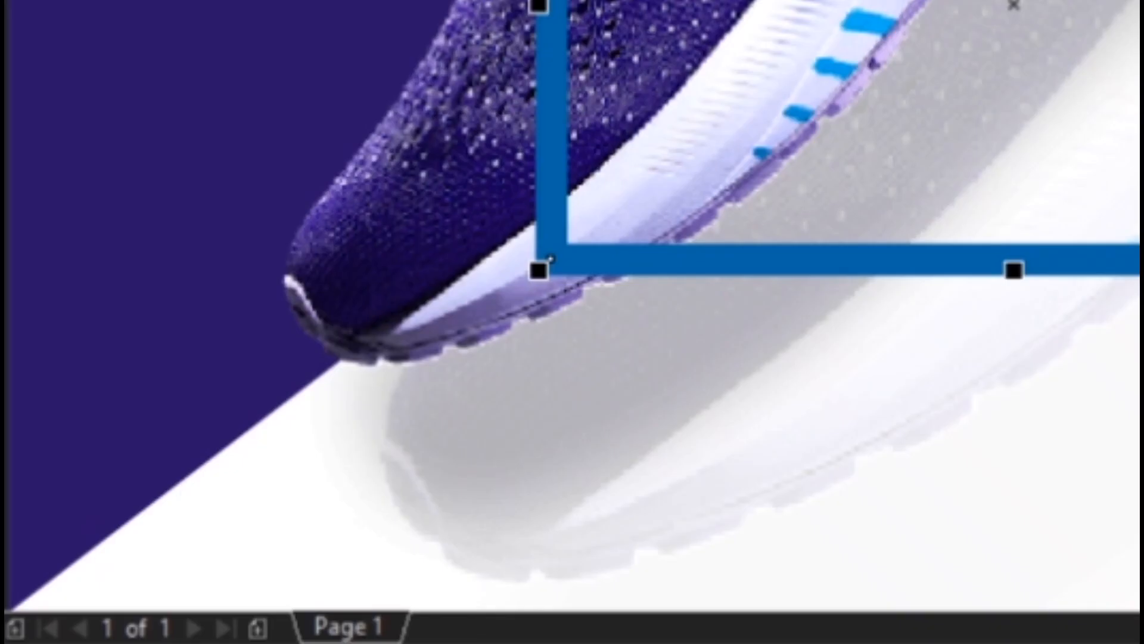
- Convert the rectangle's blue outline to an object, undoing the trial move made after it
{"action": "left_click", "coordinate": [295, 1]}
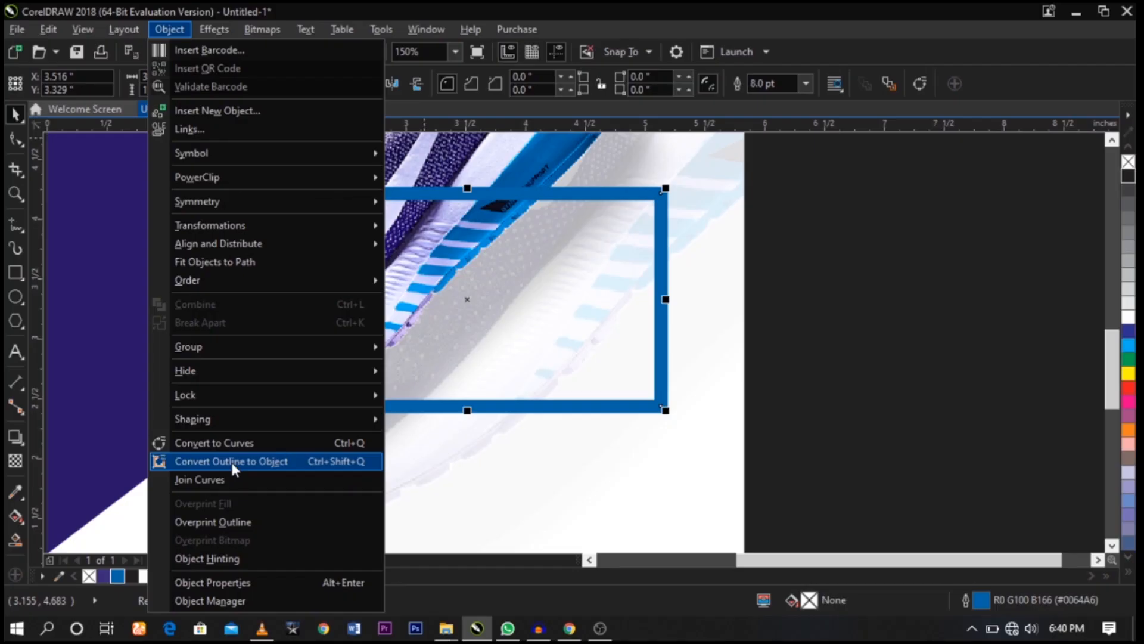
{"action": "left_click", "coordinate": [232, 463]}
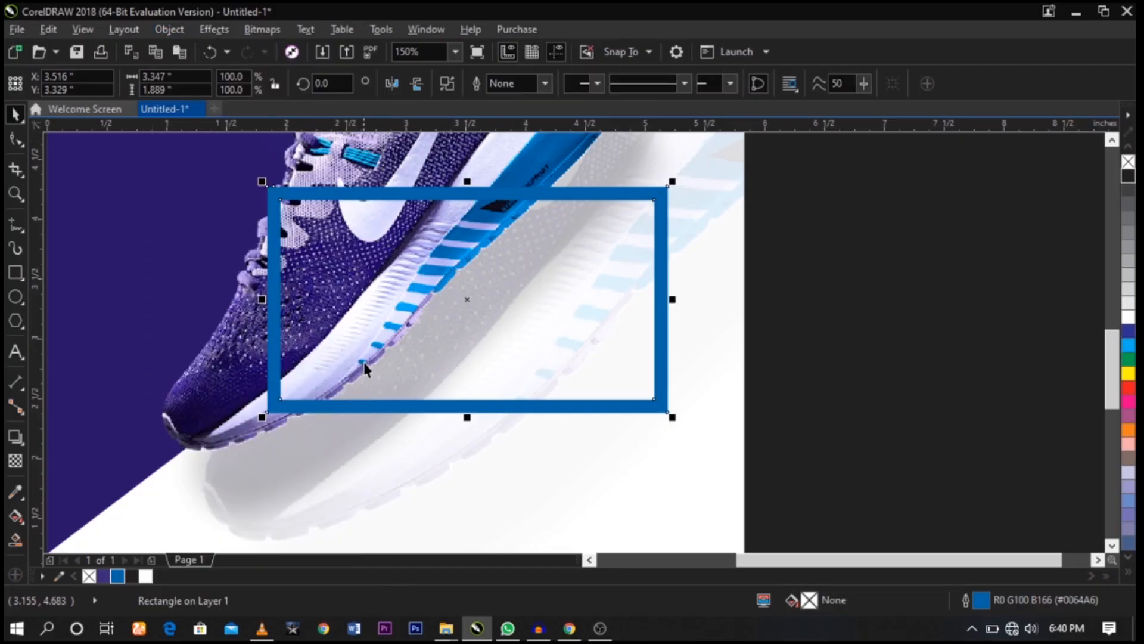
{"action": "left_click_drag", "start_coordinate": [429, 412], "coordinate": [547, 410]}
{"action": "key", "text": "ctrl+z"}
- Shift the blue frame about 0.1 inch to the left across the shoe
{"action": "scroll", "coordinate": [570, 347], "scroll_direction": "down", "scroll_amount": 1}
{"action": "key", "text": "F2"}
{"action": "left_click_drag", "start_coordinate": [248, 212], "coordinate": [759, 459]}
{"action": "left_click_drag", "start_coordinate": [657, 410], "coordinate": [652, 410]}
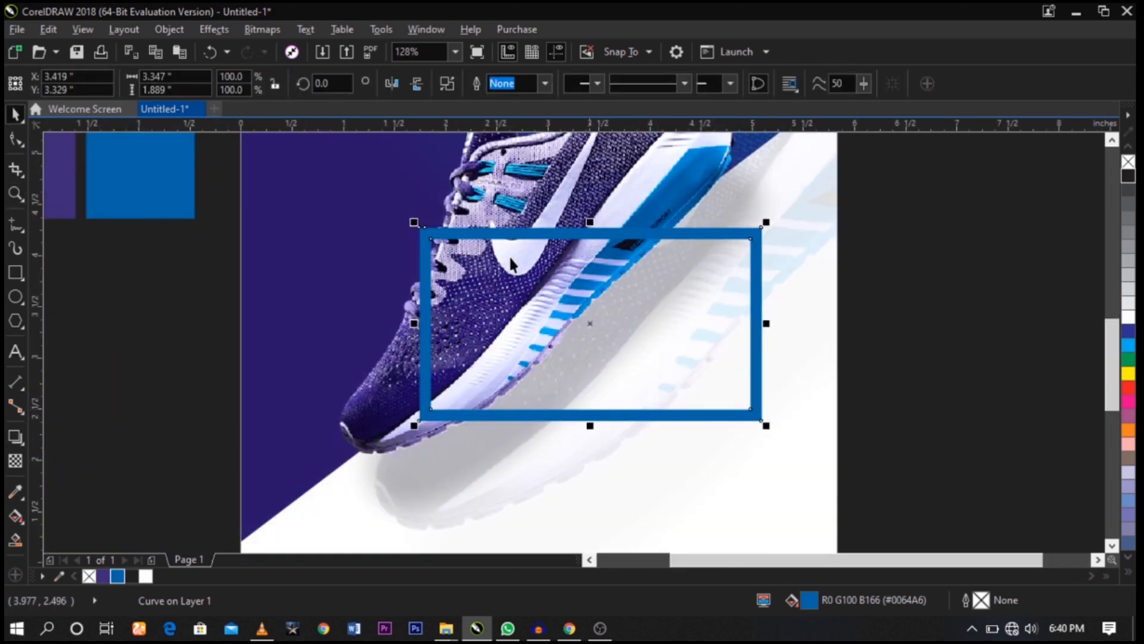
- Apply a horizontal linear fountain fill across the frame, with blue #0064A6 as its end colour at the right side
{"action": "left_click", "coordinate": [16, 516]}
{"action": "left_click_drag", "start_coordinate": [425, 318], "coordinate": [757, 318]}
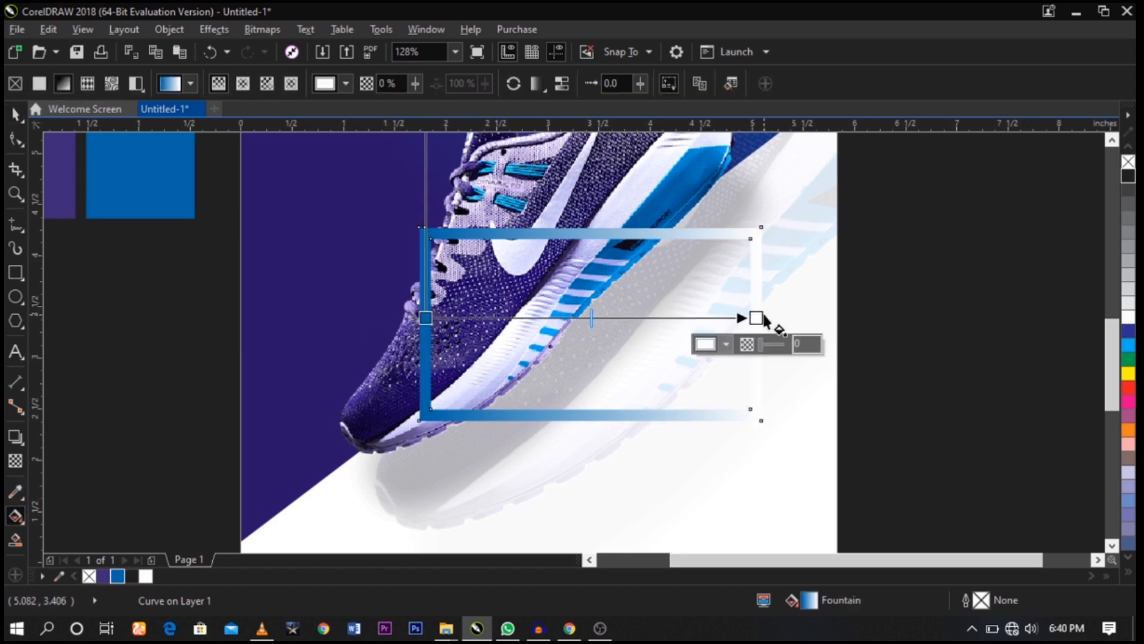
{"action": "left_click", "coordinate": [726, 344]}
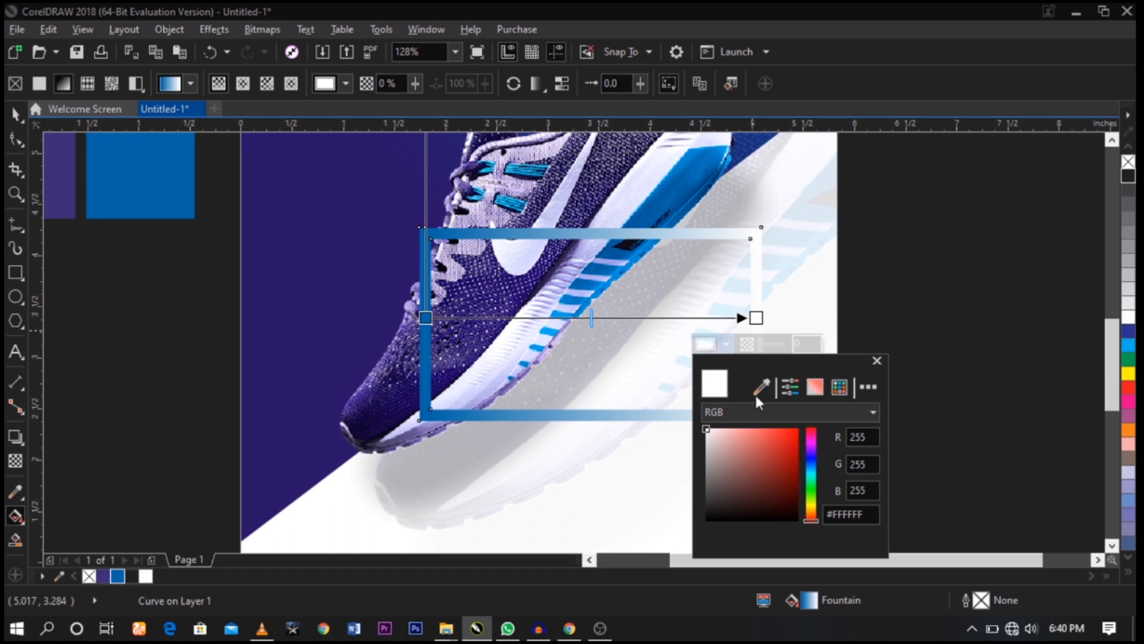
{"action": "left_click", "coordinate": [119, 578]}
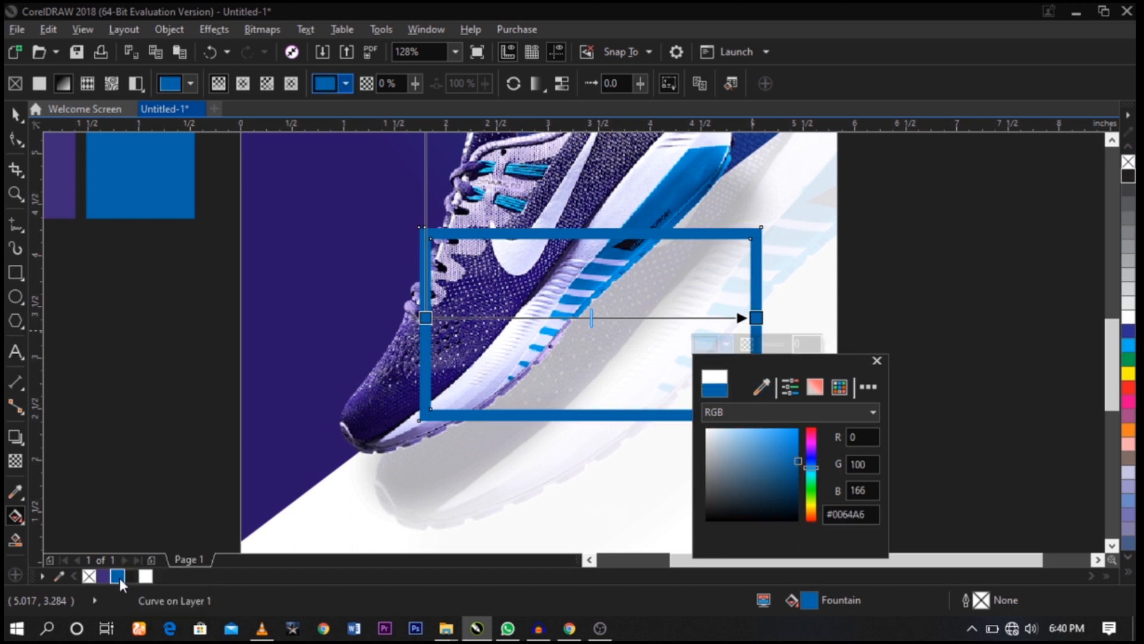
- Set the gradient's start colour at the frame's left side to magenta #B507A7
{"action": "left_click", "coordinate": [426, 318]}
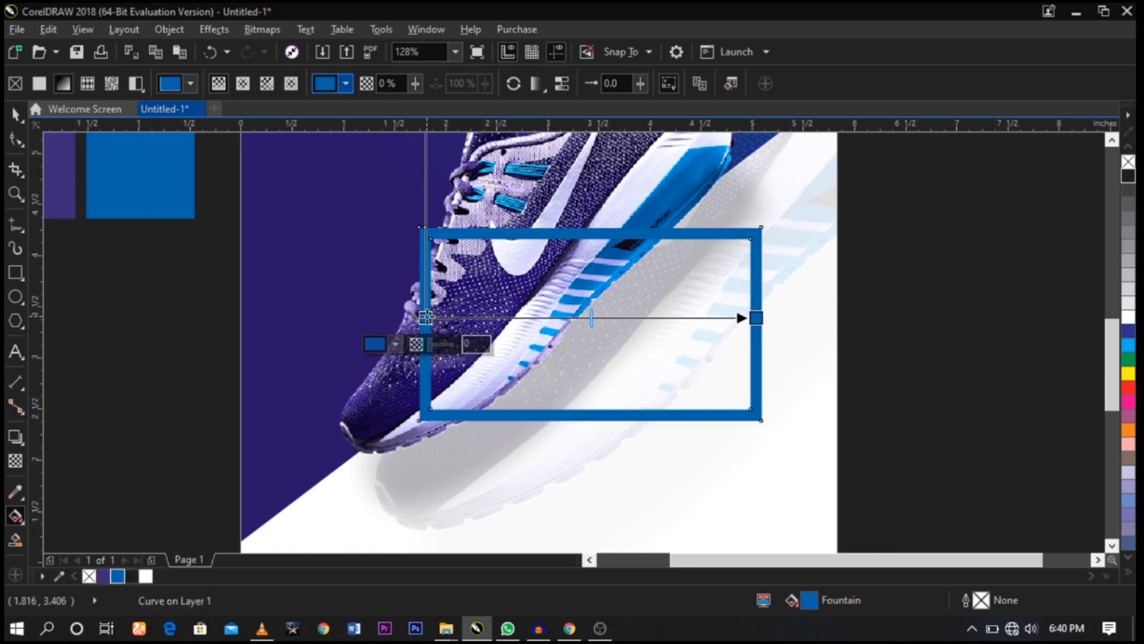
{"action": "left_click", "coordinate": [395, 345]}
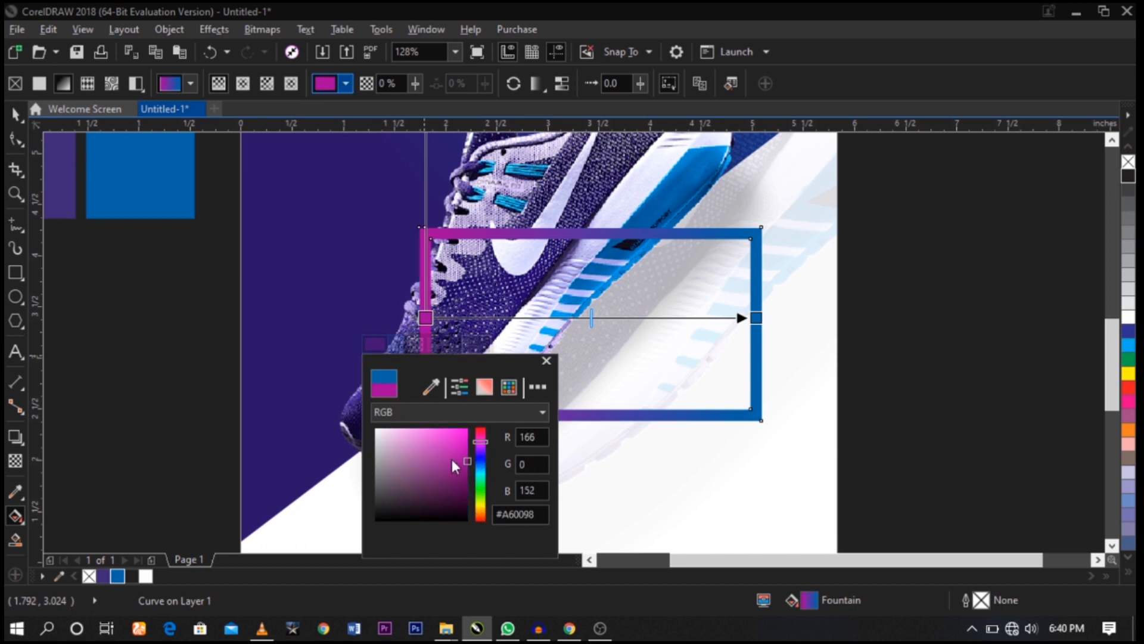
{"action": "left_click_drag", "start_coordinate": [467, 466], "coordinate": [463, 455]}
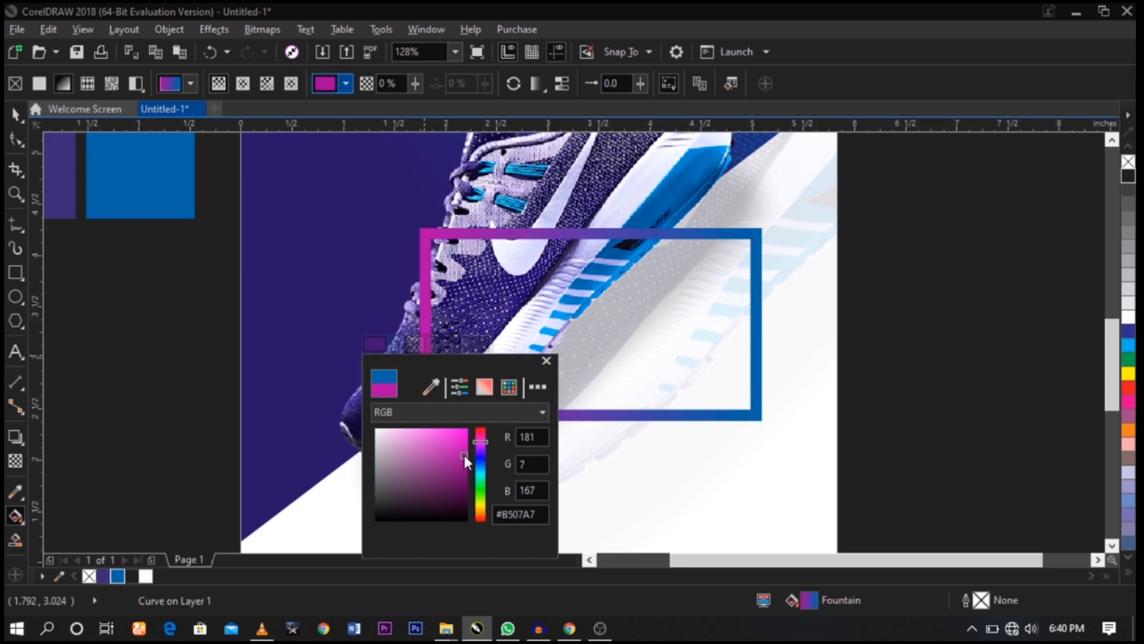
- Send the gradient frame behind the shoe and enlarge it downward to about 3.37 by 2.04 inches
{"action": "left_click", "coordinate": [578, 238]}
{"action": "key", "text": "space"}
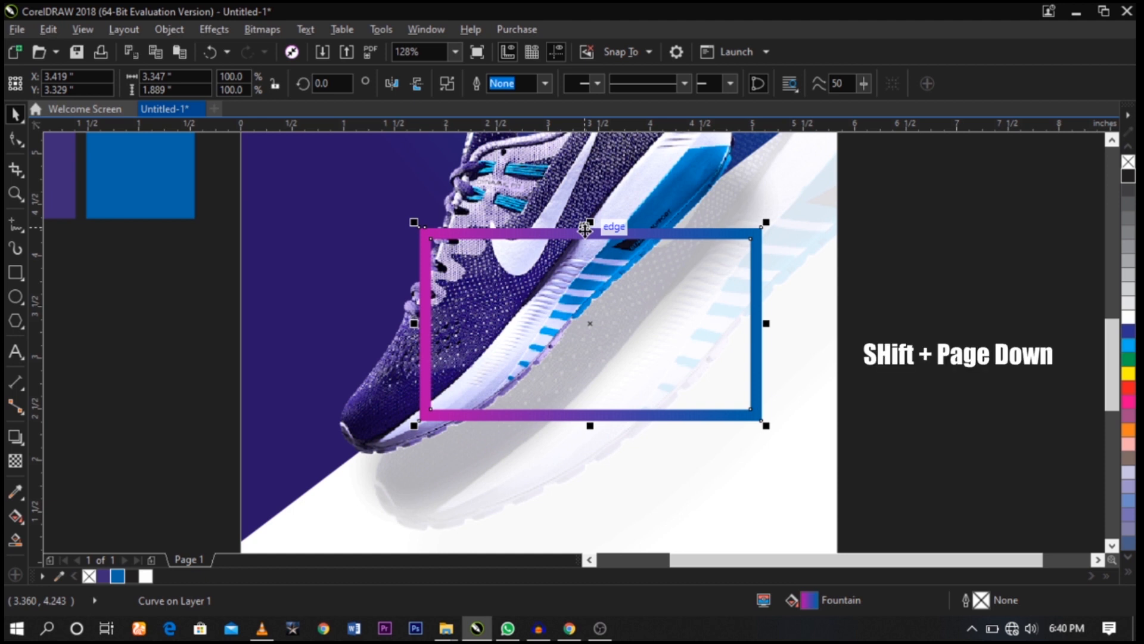
{"action": "key", "text": "shift+Page_Down"}
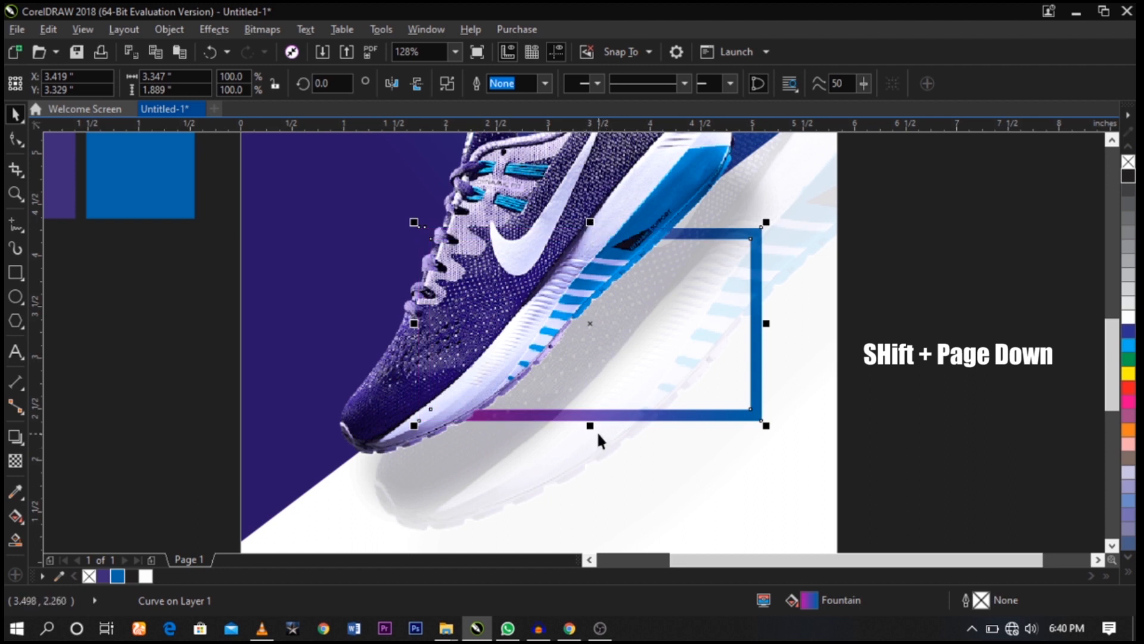
{"action": "left_click_drag", "start_coordinate": [590, 425], "coordinate": [591, 439]}
{"action": "left_click_drag", "start_coordinate": [768, 440], "coordinate": [784, 451]}
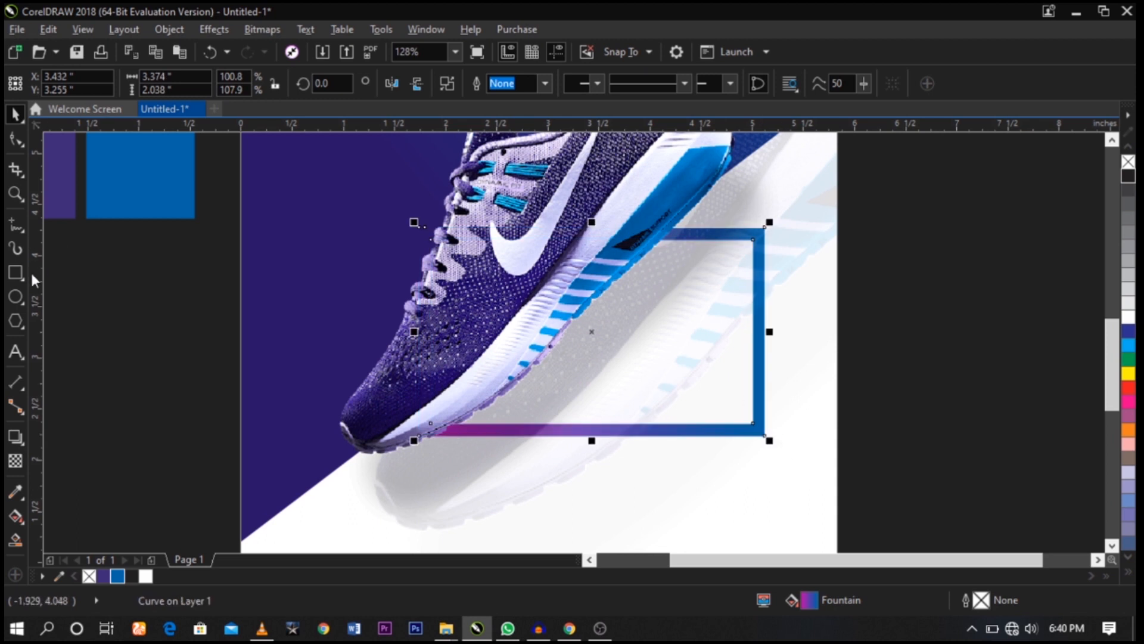
- Draw a rectangle about 1.27 by 1.11 inches across the middle of the frame's right side
{"action": "scroll", "coordinate": [774, 324], "scroll_direction": "up", "scroll_amount": 3}
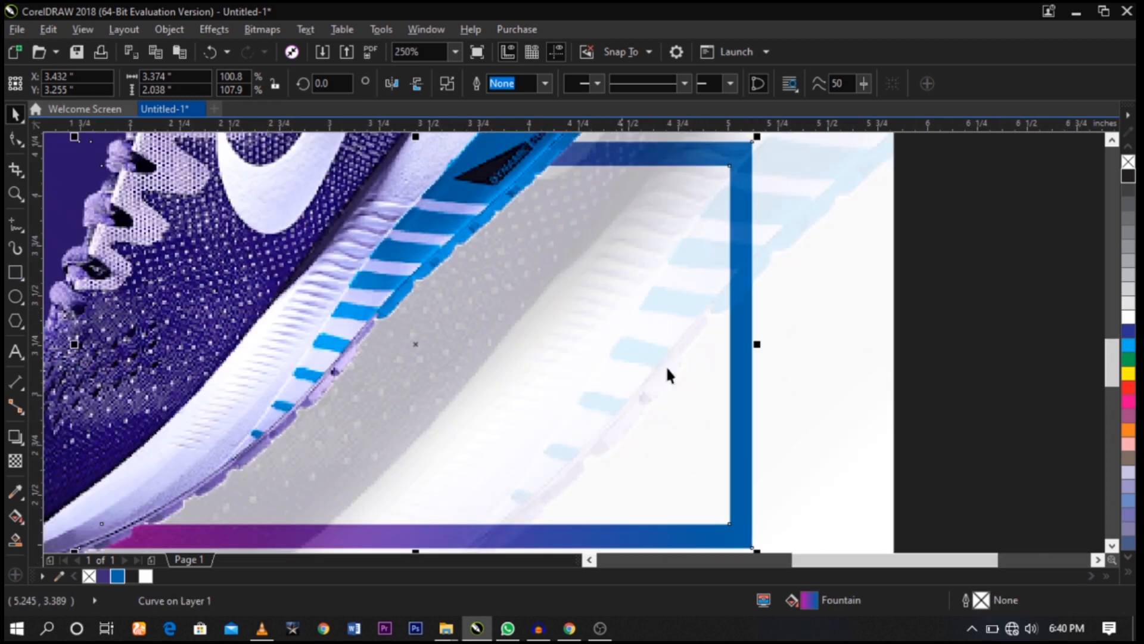
{"action": "left_click", "coordinate": [16, 276]}
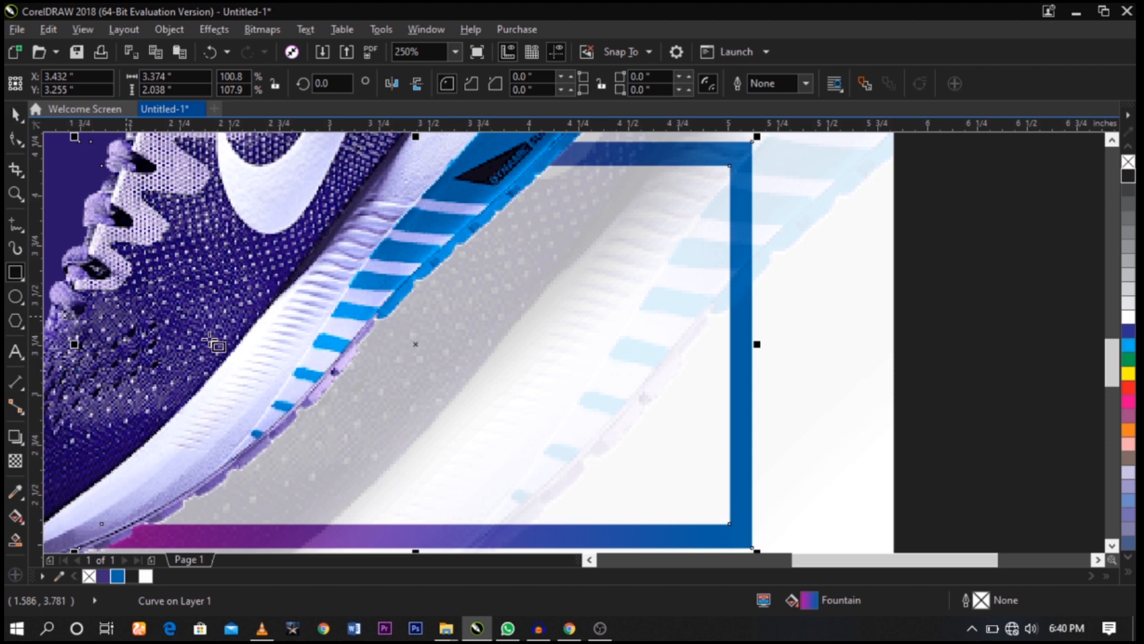
{"action": "mouse_move", "coordinate": [583, 265]}
{"action": "left_mouse_down"}
{"action": "mouse_move", "coordinate": [692, 345]}
{"action": "mouse_move", "coordinate": [837, 427]}
{"action": "left_mouse_up"}
{"action": "key", "text": "space"}
{"action": "left_click_drag", "start_coordinate": [709, 260], "coordinate": [743, 254]}
{"action": "left_click", "coordinate": [735, 201], "text": "shift"}
{"action": "key", "text": "ctrl+z"}
{"action": "left_click", "coordinate": [940, 283]}
{"action": "left_click", "coordinate": [837, 314]}
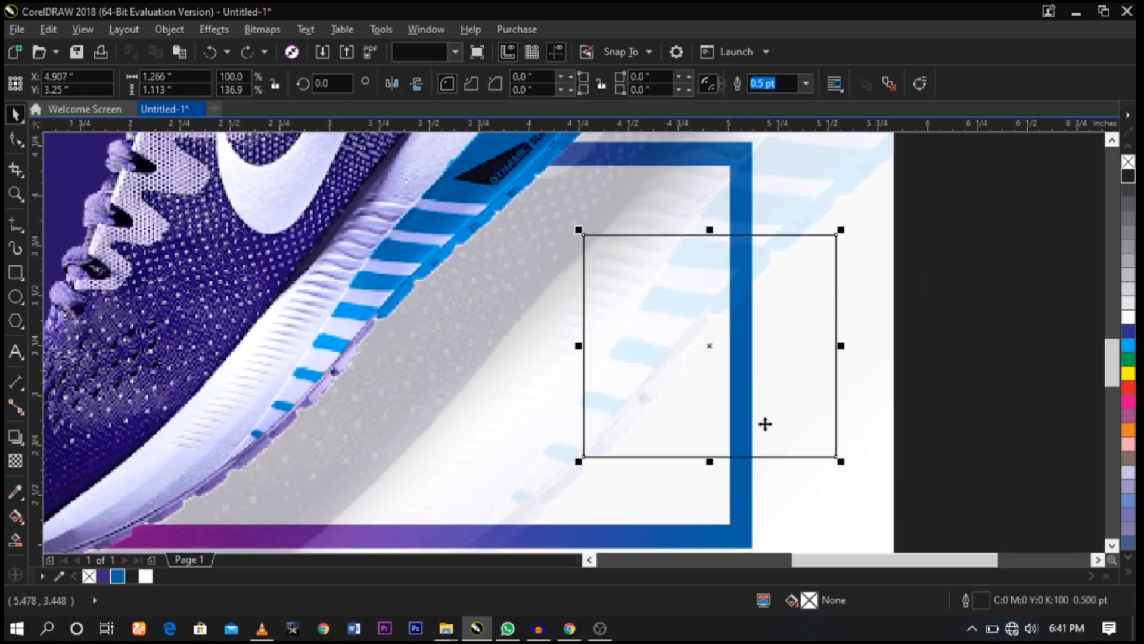
- Try to centre the rectangle vertically on the frame, and undo the alignment
{"action": "left_click", "coordinate": [749, 523], "text": "shift"}
{"action": "key", "text": "e"}
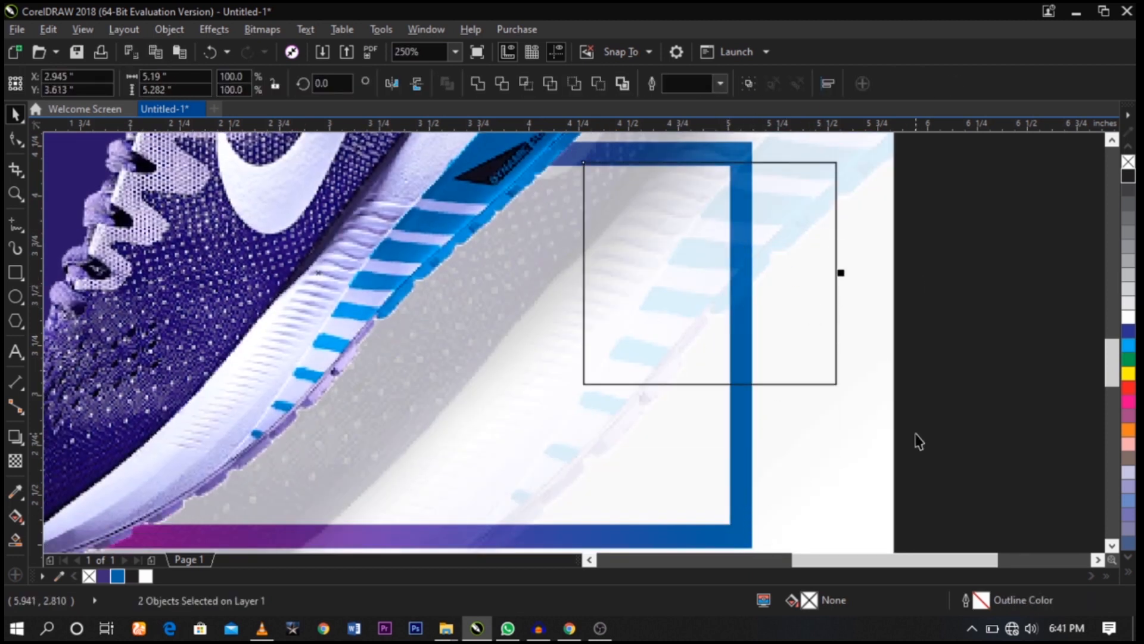
{"action": "key", "text": "ctrl+z"}
- Trim the frame's right side with the overlapping rectangle and delete the rectangle
{"action": "scroll", "coordinate": [805, 339], "scroll_direction": "down", "scroll_amount": 3}
{"action": "left_click_drag", "start_coordinate": [954, 192], "coordinate": [369, 500]}
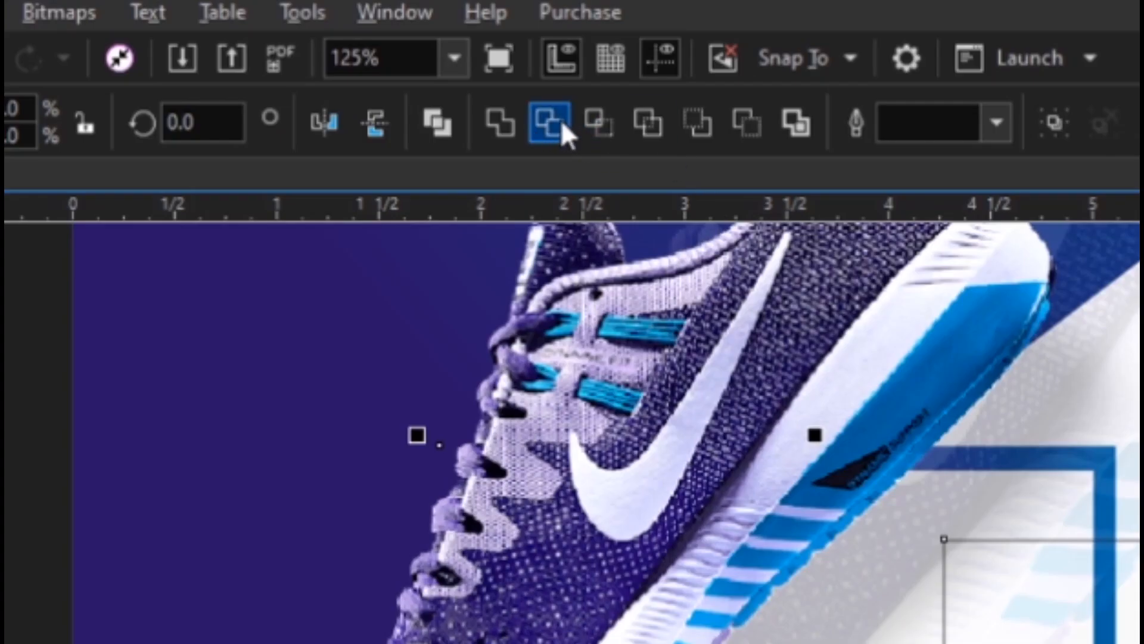
{"action": "left_click", "coordinate": [560, 120]}
{"action": "left_click_drag", "start_coordinate": [832, 391], "coordinate": [823, 396]}
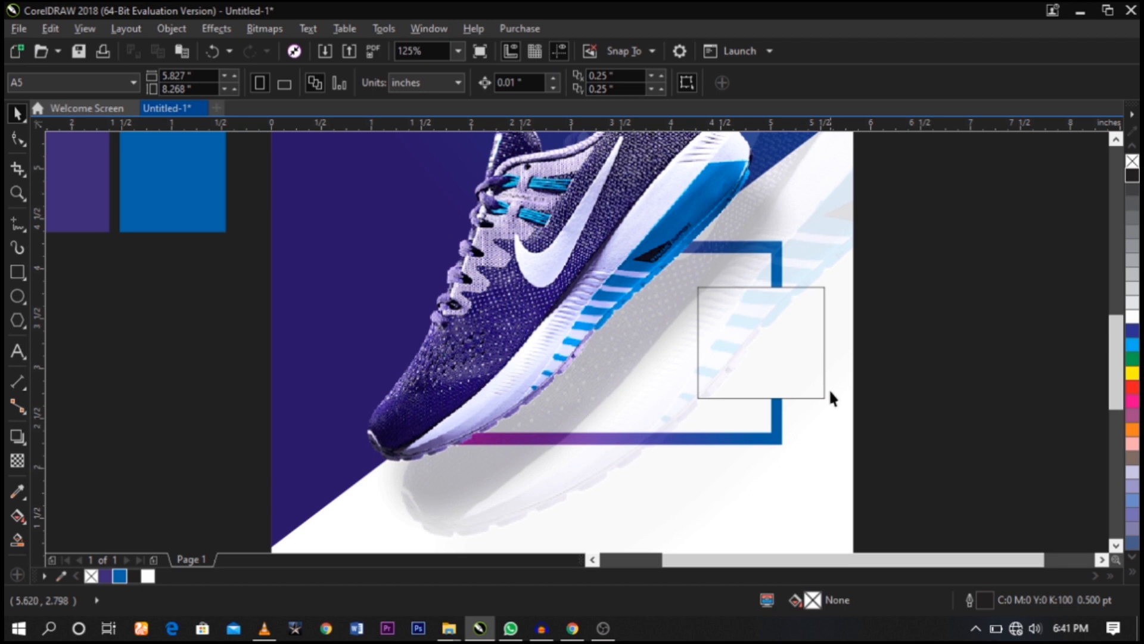
{"action": "key", "text": "Escape"}
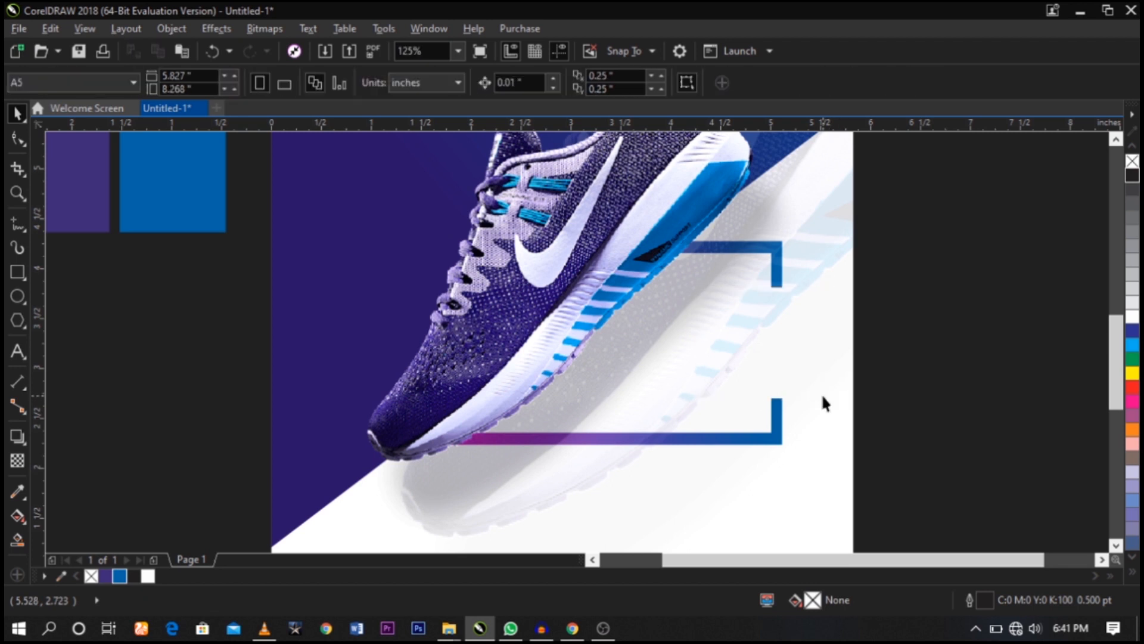